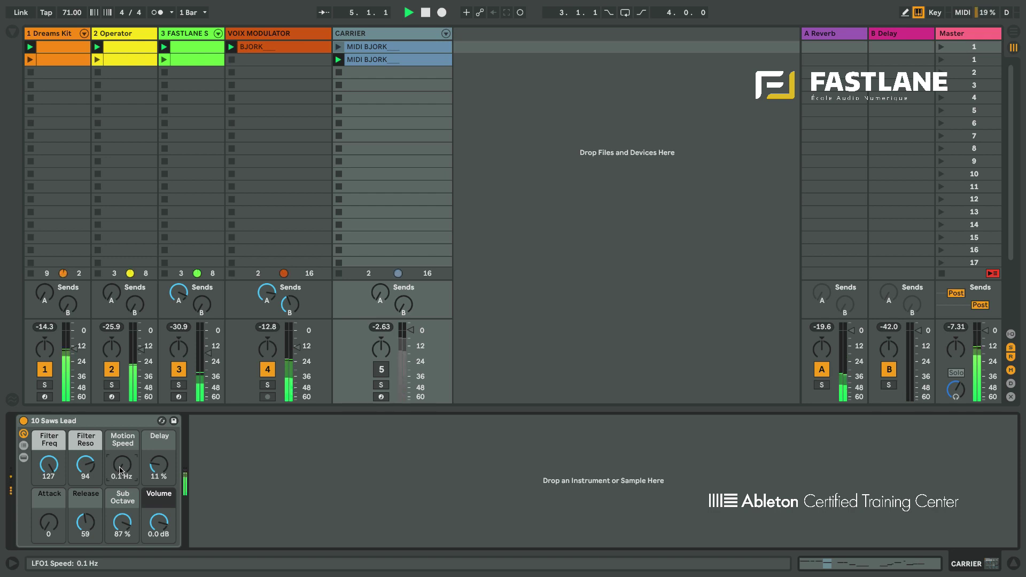
# Solo the VOIX MODULATOR track, stop playback, and display its Vocoder device.
pyautogui.click(267, 384)
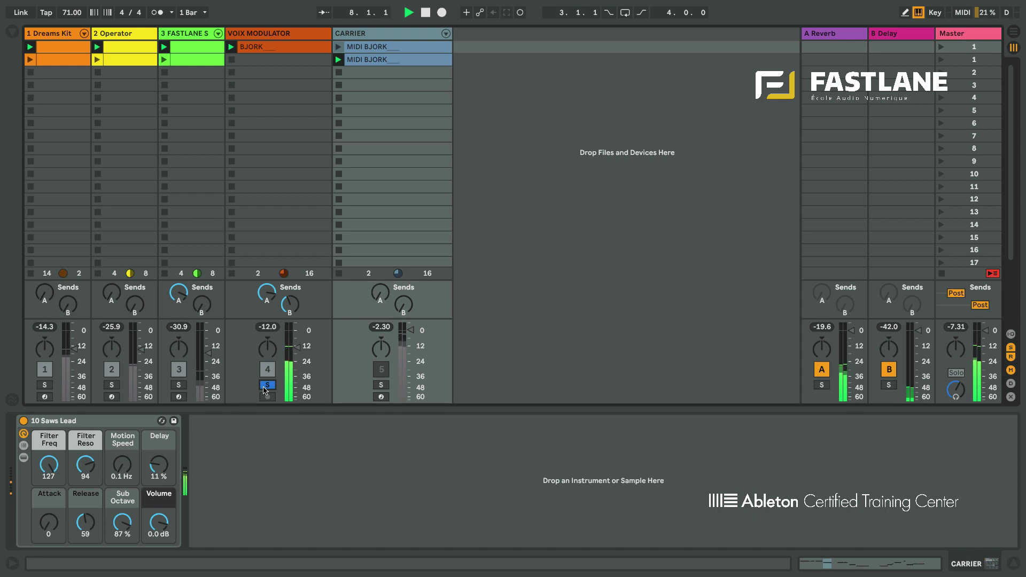
pyautogui.press('space')
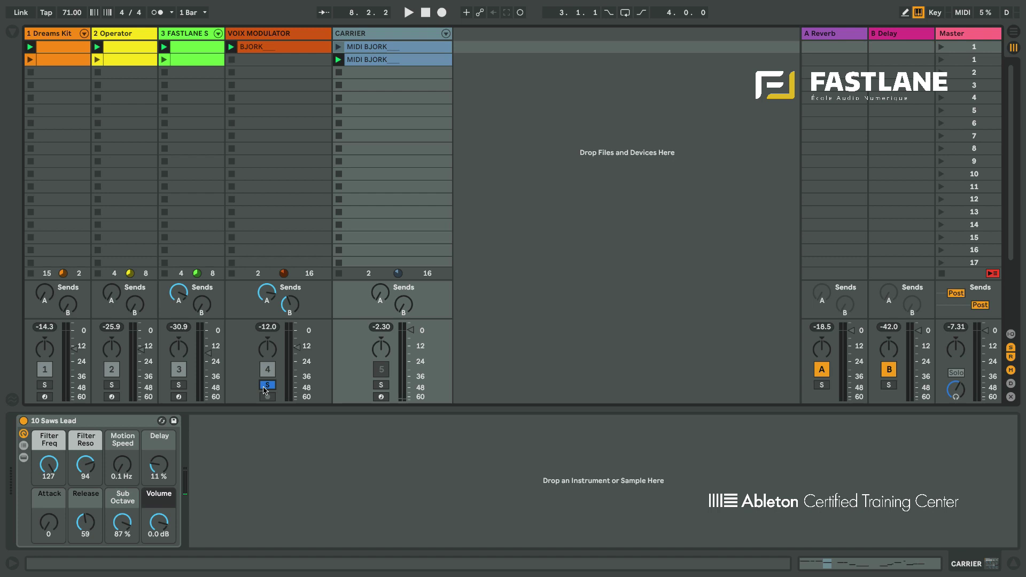
pyautogui.click(274, 33)
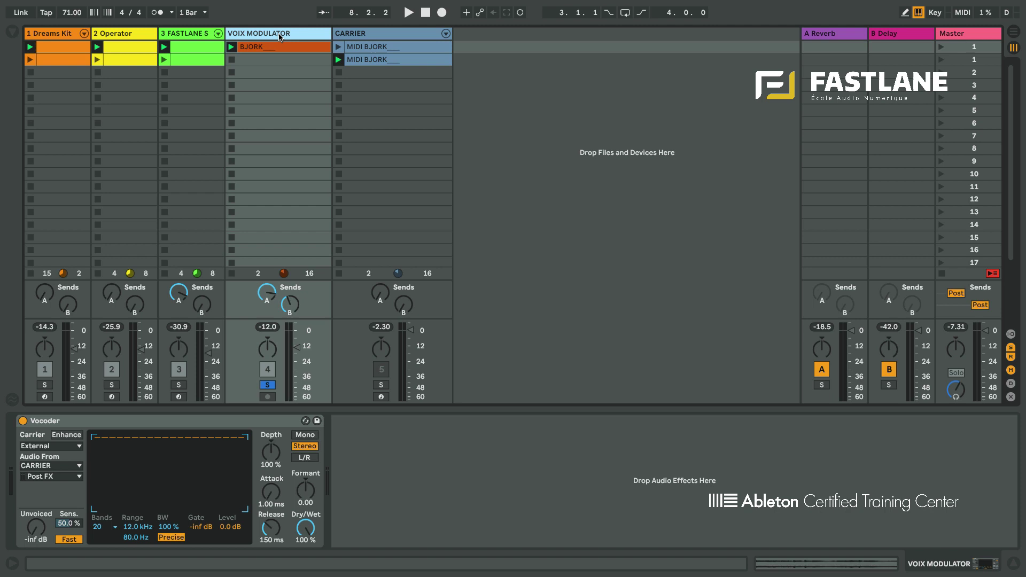
pyautogui.click(374, 34)
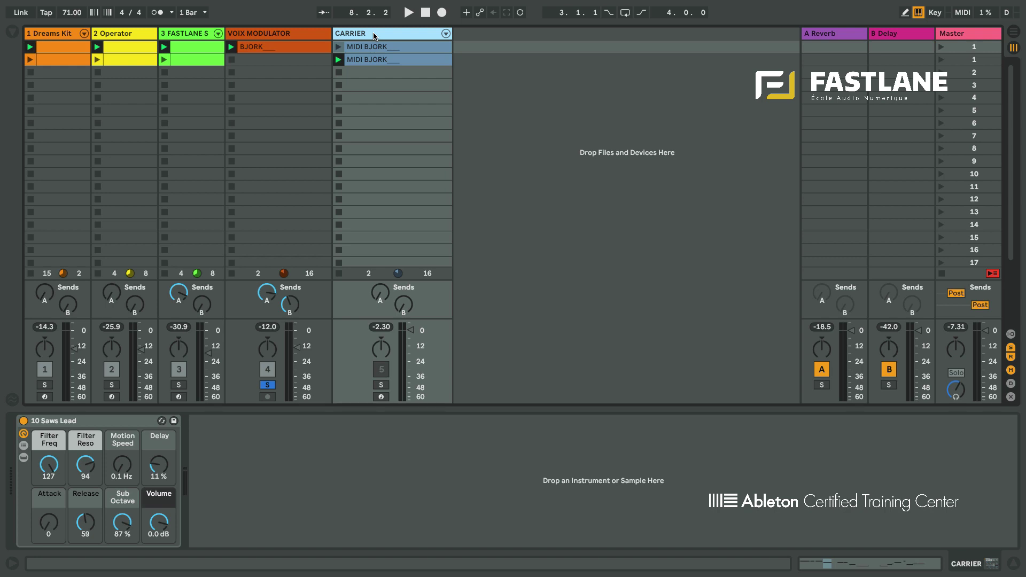
pyautogui.click(265, 35)
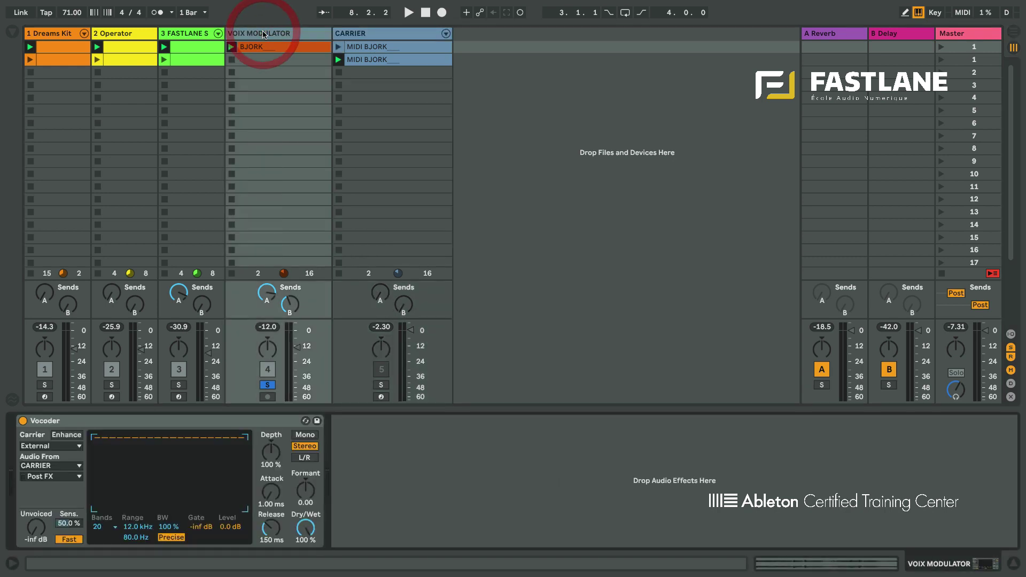
# Delete the old Vocoder and drop a new Audio Effects Vocoder onto VOIX MODULATOR.
pyautogui.click(100, 421)
pyautogui.press('Delete')
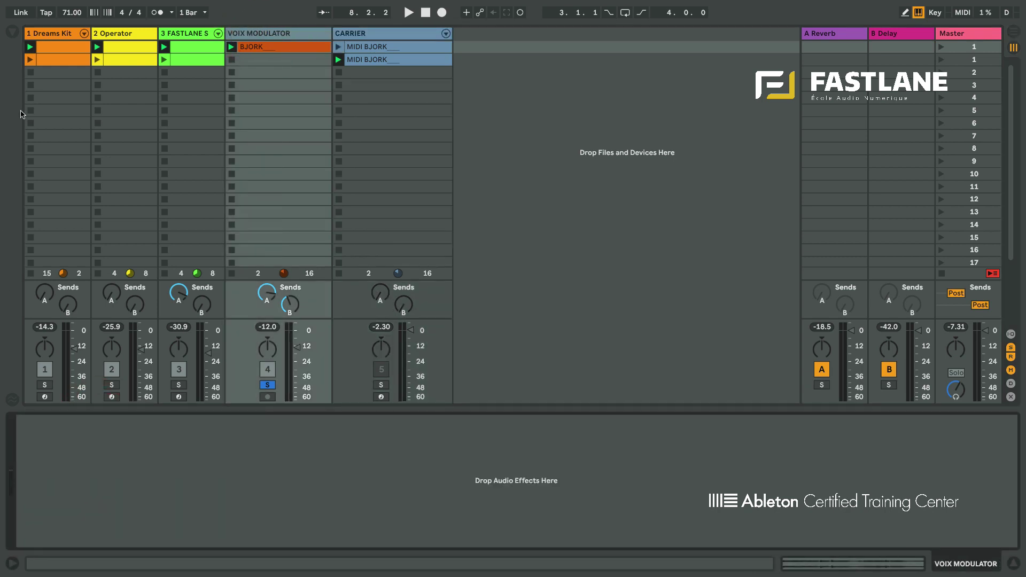
pyautogui.click(10, 30)
pyautogui.click(47, 224)
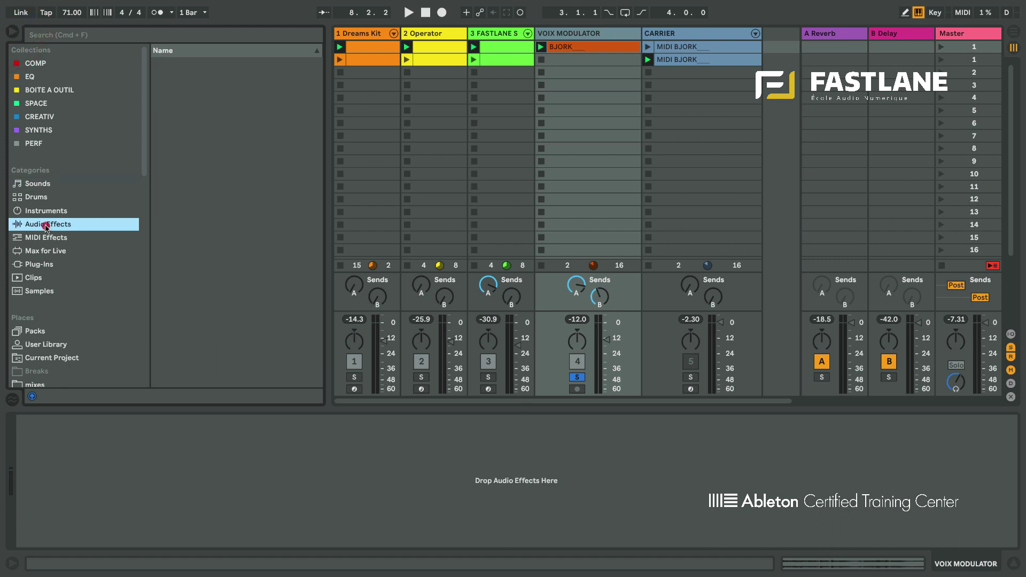
pyautogui.scroll(-5, 224, 257)
pyautogui.moveTo(184, 380); pyautogui.dragTo(594, 166)
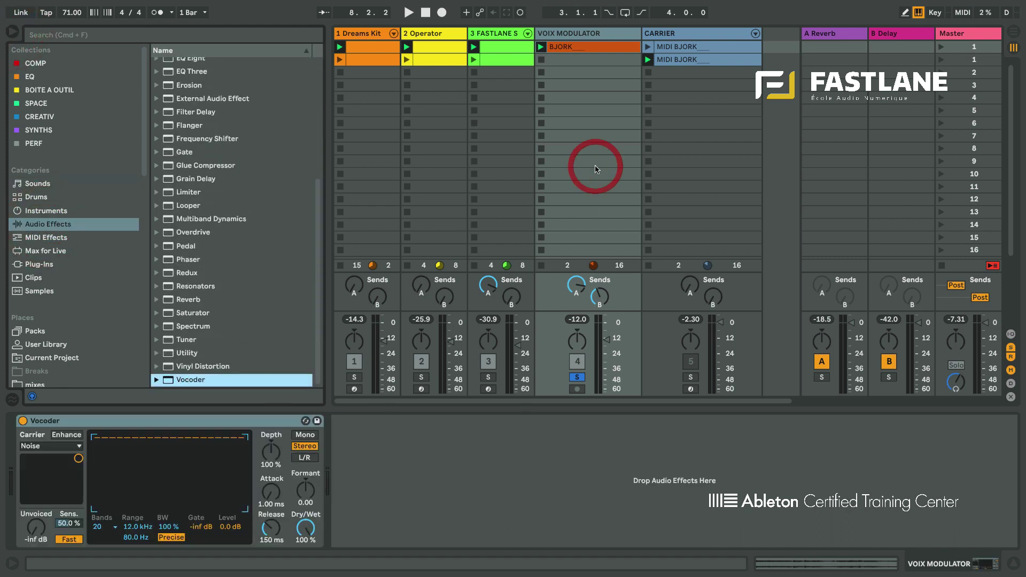
pyautogui.click(10, 31)
# Switch the new Vocoder off and play the dry vocal from the start.
pyautogui.click(294, 33)
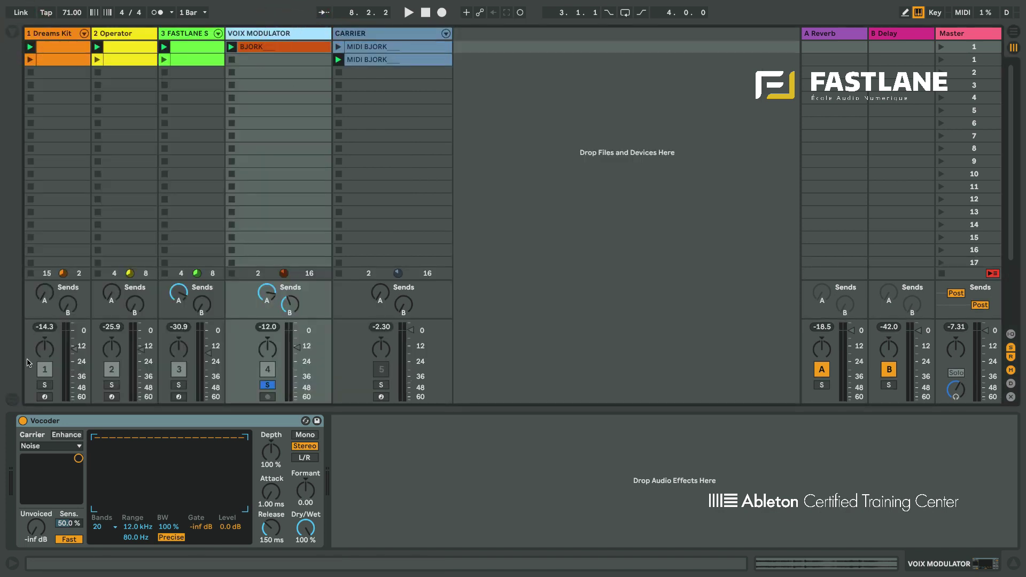
pyautogui.click(23, 421)
pyautogui.press('space')
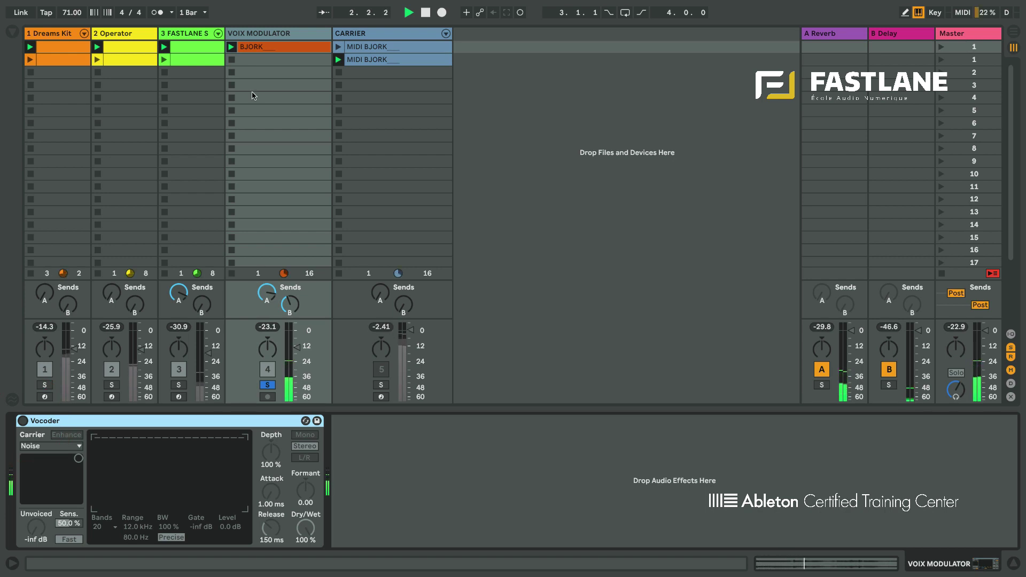
# Stop playback, insert a new MIDI track, and load the Synth Lead preset 10 Saws Lead onto it.
pyautogui.press('space')
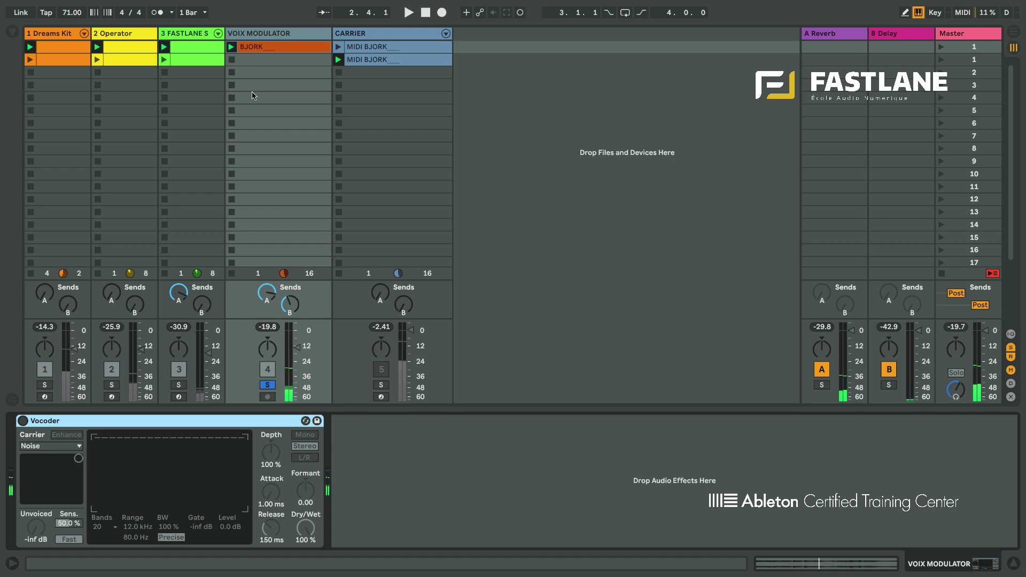
pyautogui.click(262, 32)
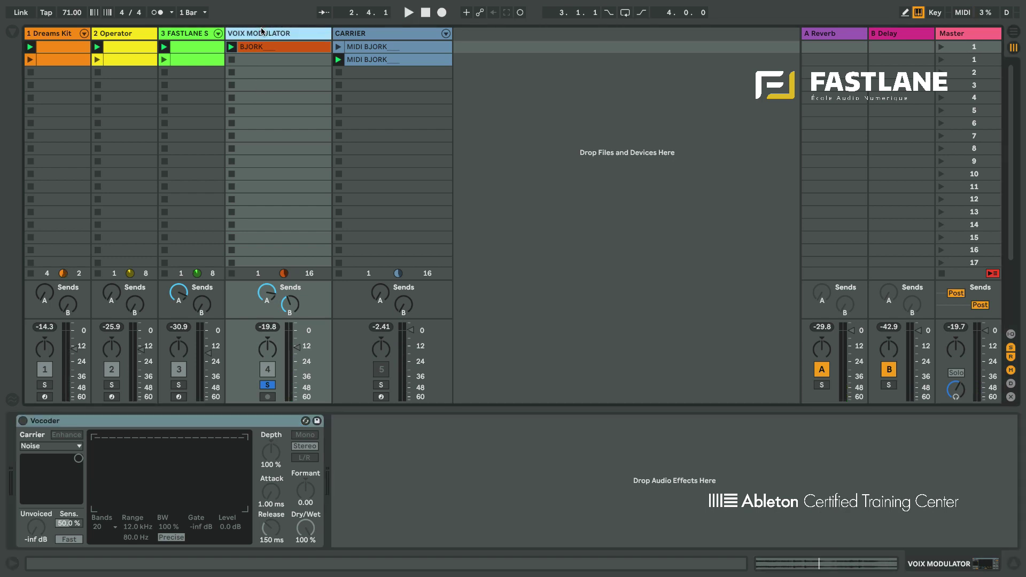
pyautogui.press('super+shift+t')
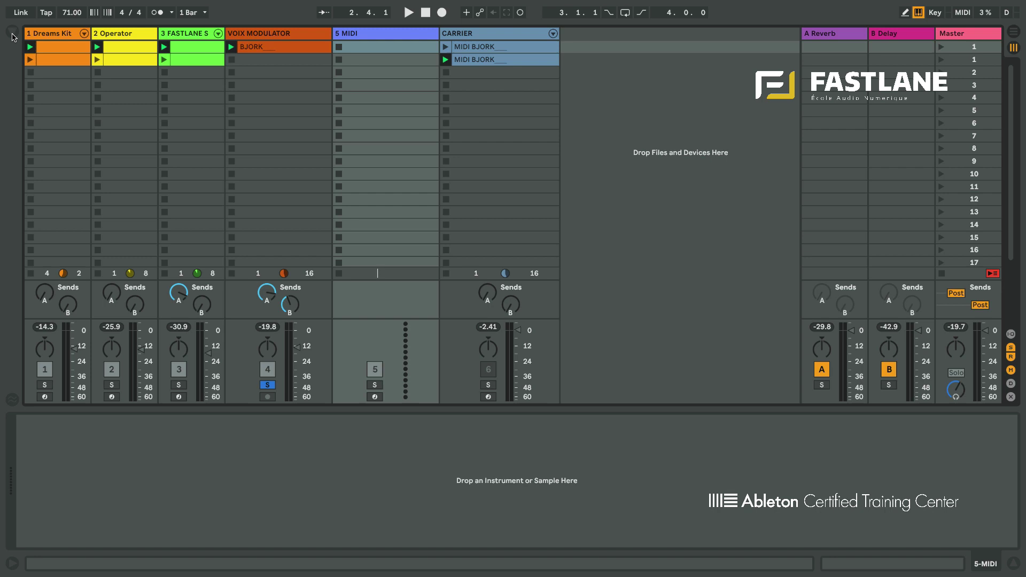
pyautogui.click(12, 32)
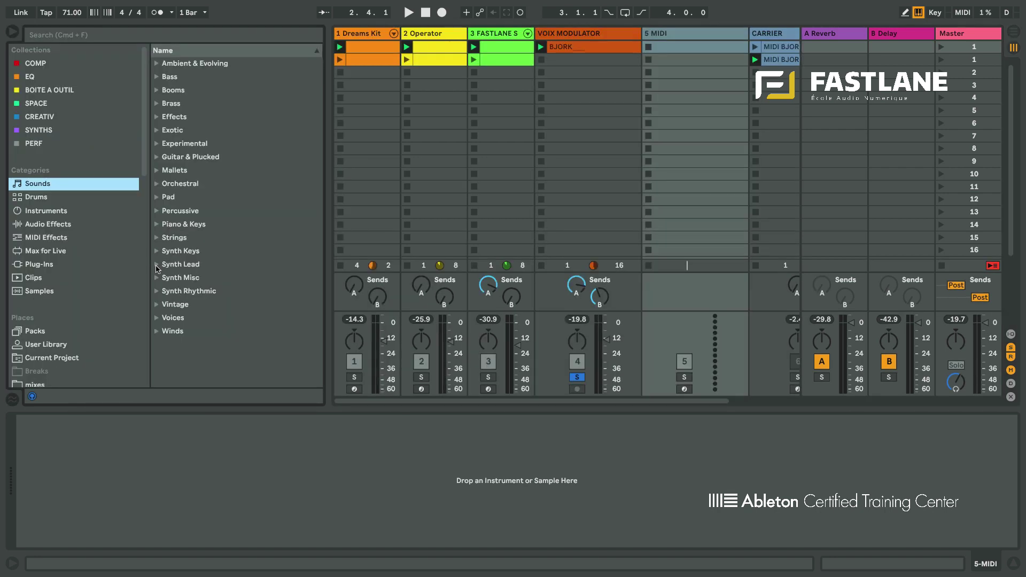
pyautogui.click(156, 267)
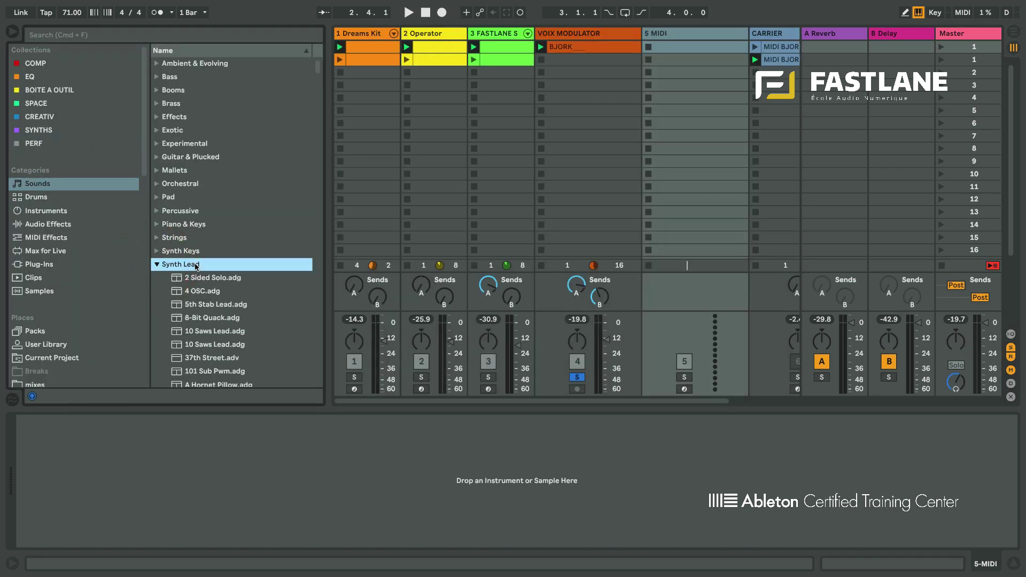
pyautogui.moveTo(189, 331); pyautogui.dragTo(688, 164)
# Set filter cutoff 127, motion speed 0.1 Hz, resonance 27, raise volume, then unsolo and deactivate the synth.
pyautogui.click(684, 377)
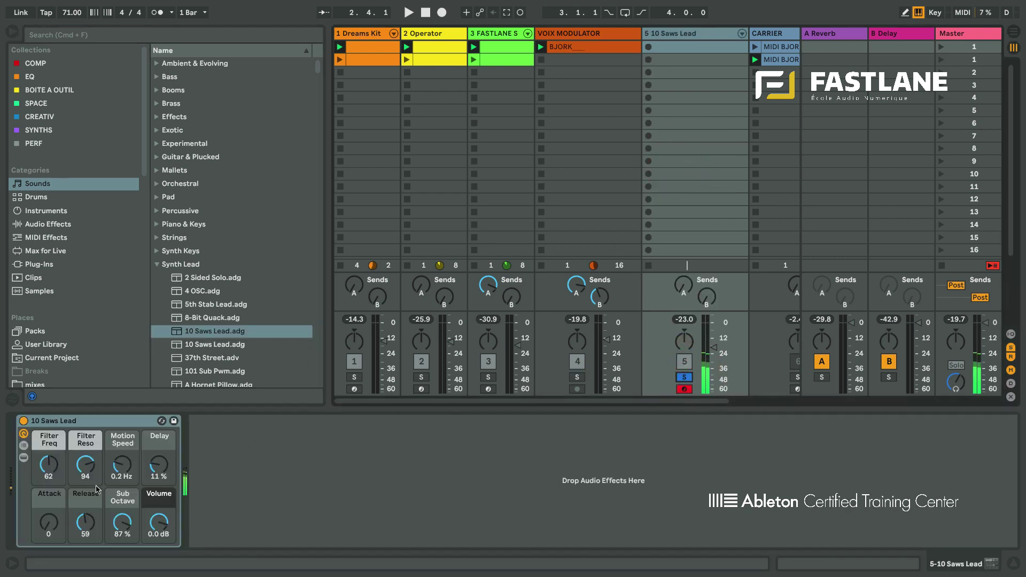
pyautogui.moveTo(48, 464); pyautogui.dragTo(48, 428)
pyautogui.moveTo(122, 464); pyautogui.dragTo(122, 473)
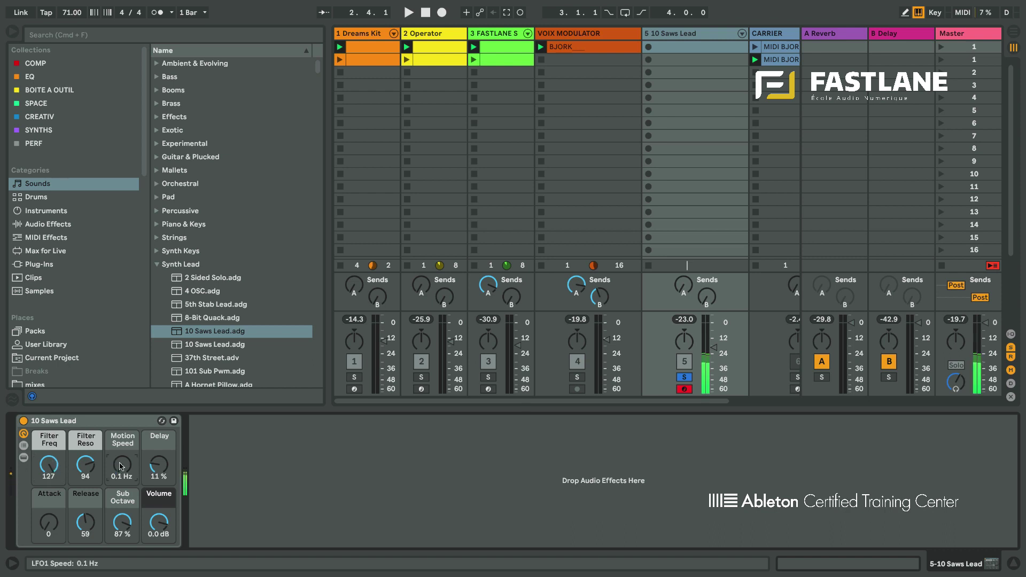
pyautogui.moveTo(85, 465); pyautogui.dragTo(85, 500)
pyautogui.moveTo(713, 349); pyautogui.dragTo(715, 335)
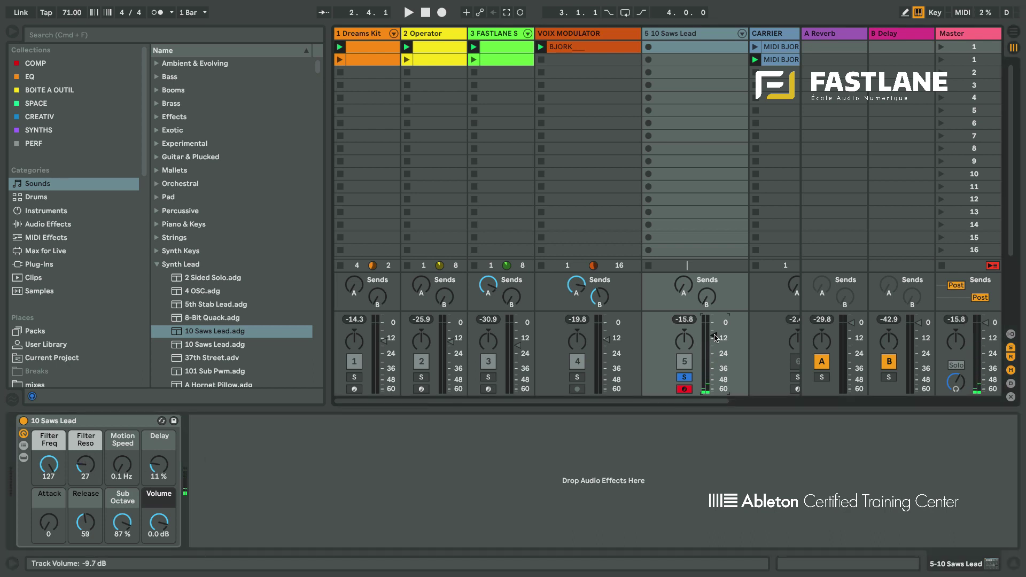
pyautogui.click(684, 377)
pyautogui.click(685, 366)
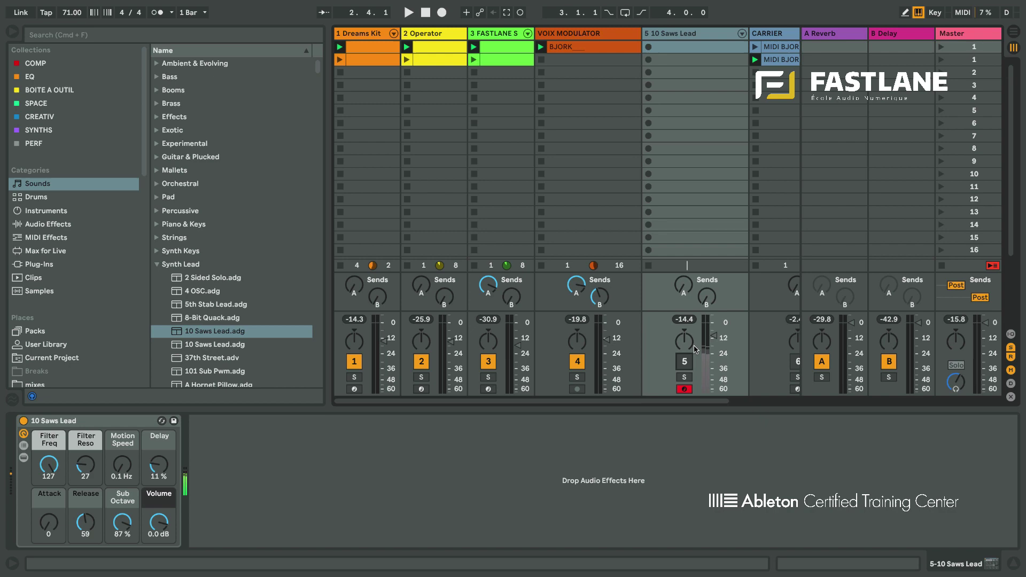
# Turn the Vocoder back on with an External carrier taking audio from 5-10 Saws Lead.
pyautogui.click(9, 33)
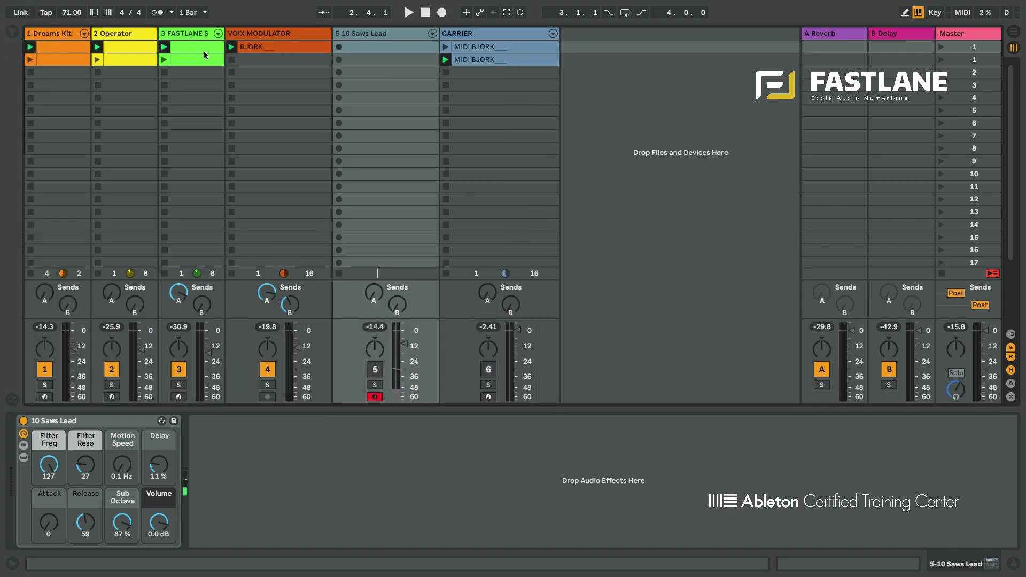
pyautogui.press('Left')
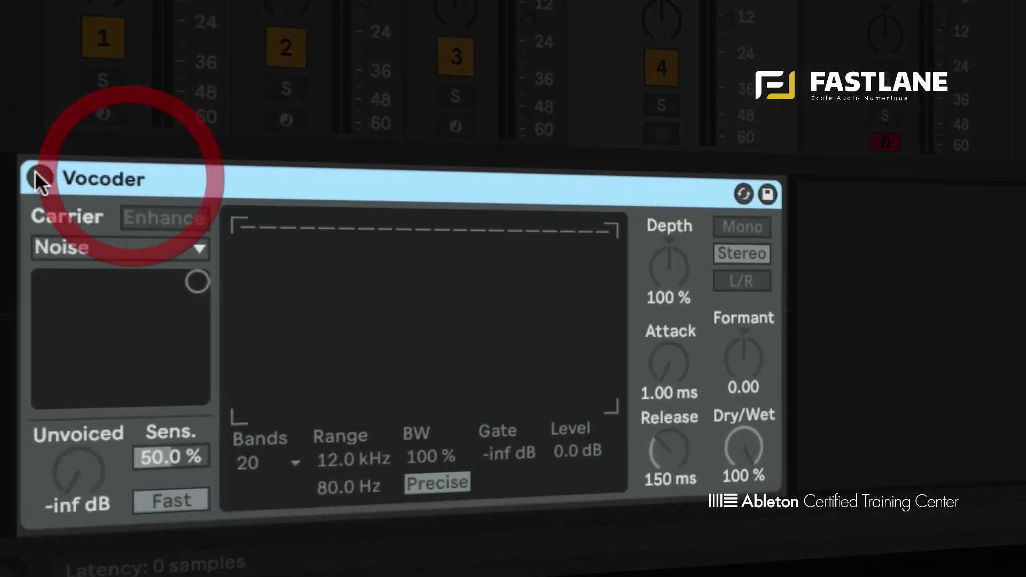
pyautogui.click(26, 316)
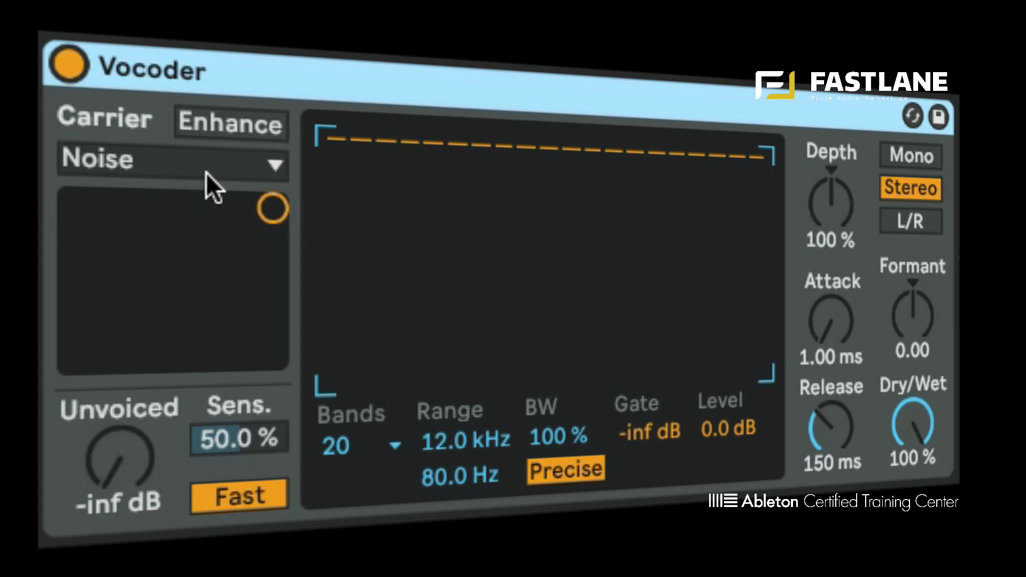
pyautogui.click(211, 163)
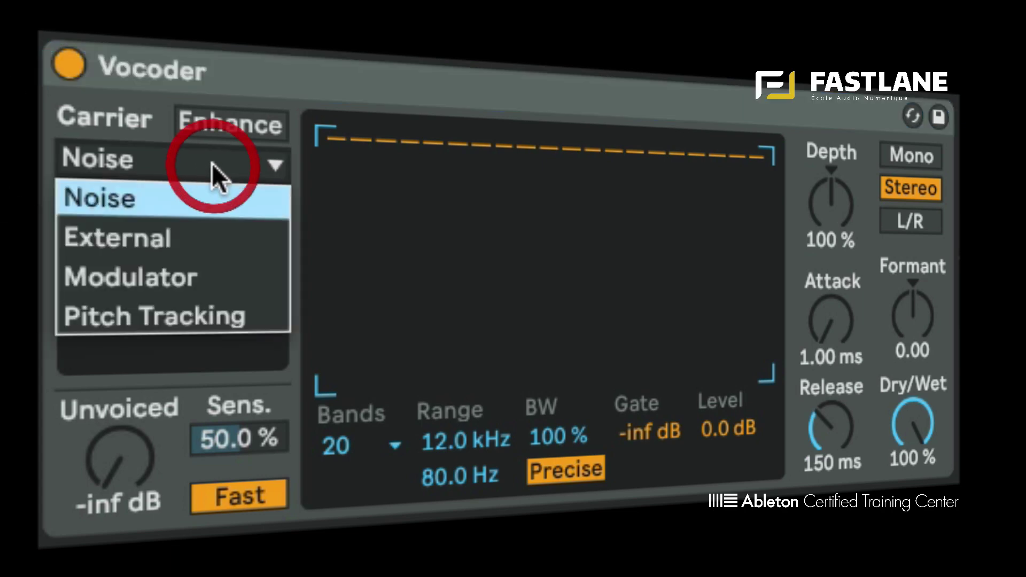
pyautogui.click(219, 247)
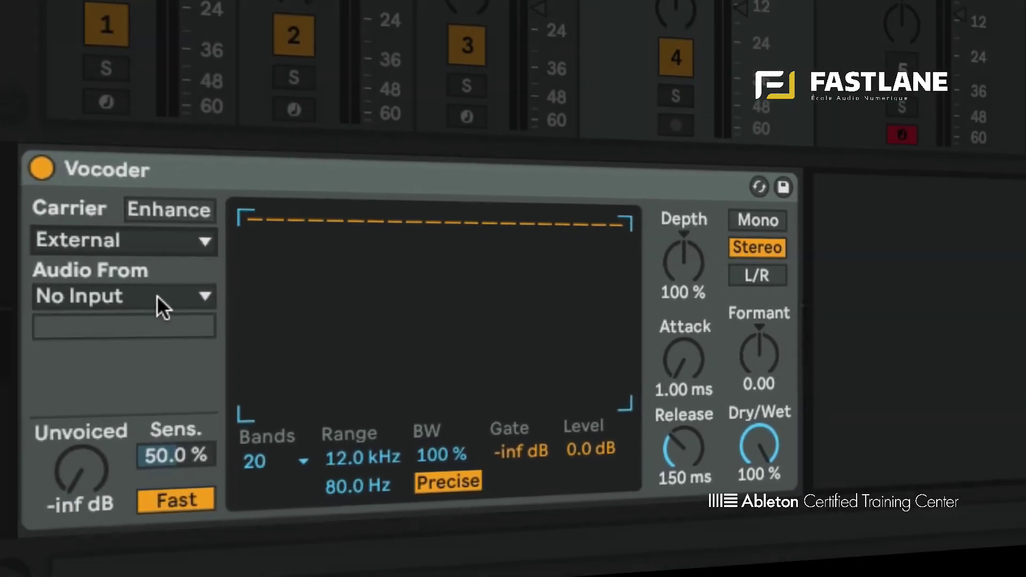
pyautogui.click(216, 236)
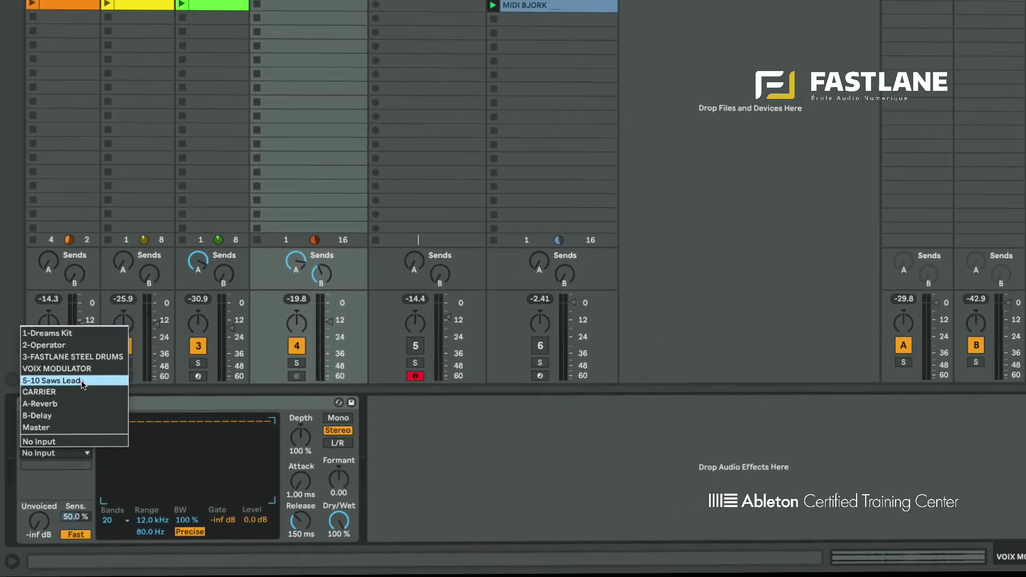
pyautogui.click(111, 296)
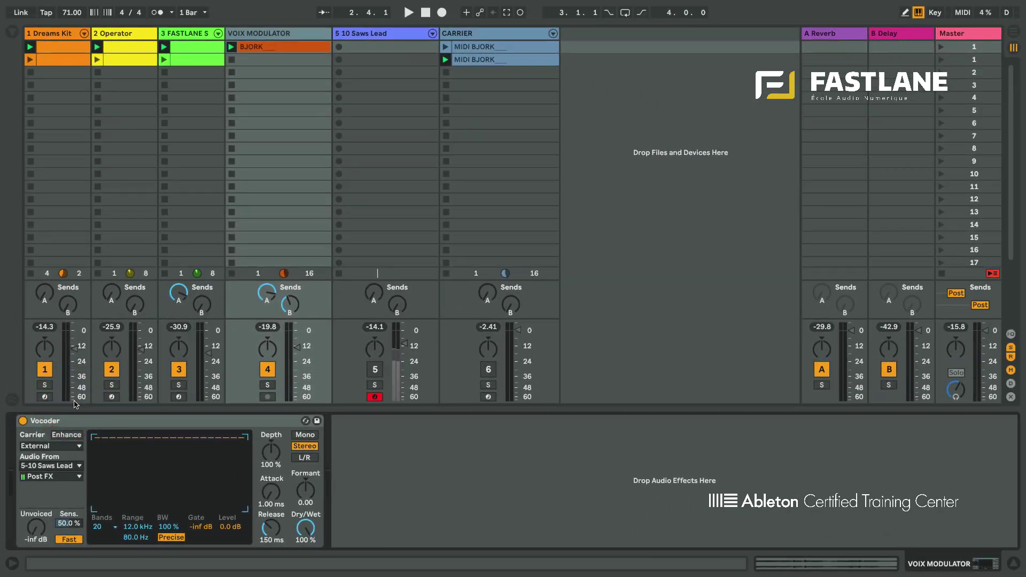
# Solo VOIX MODULATOR, play the BJORK clip through the vocoder, then stop.
pyautogui.click(267, 385)
pyautogui.click(231, 47)
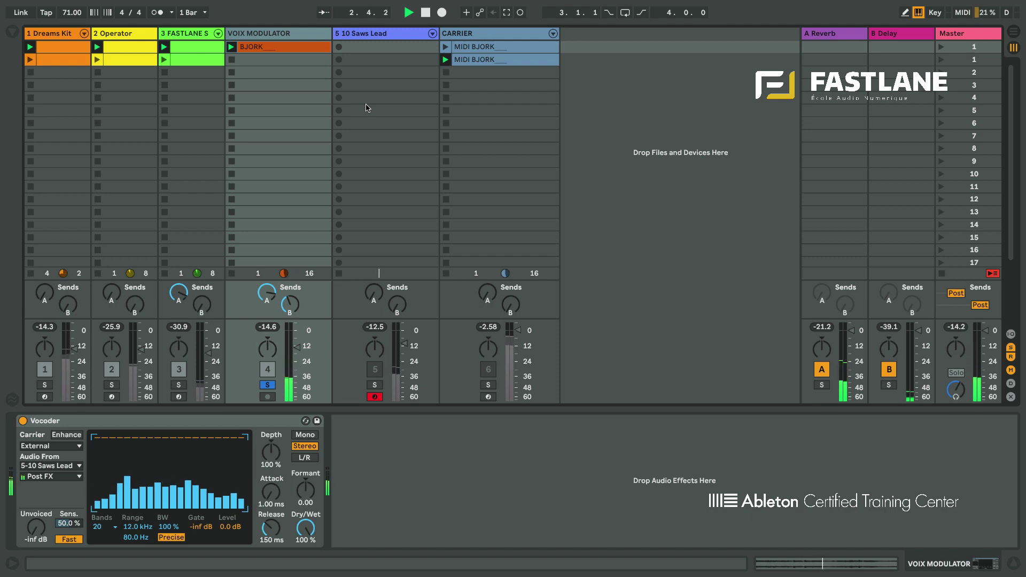
pyautogui.press('space')
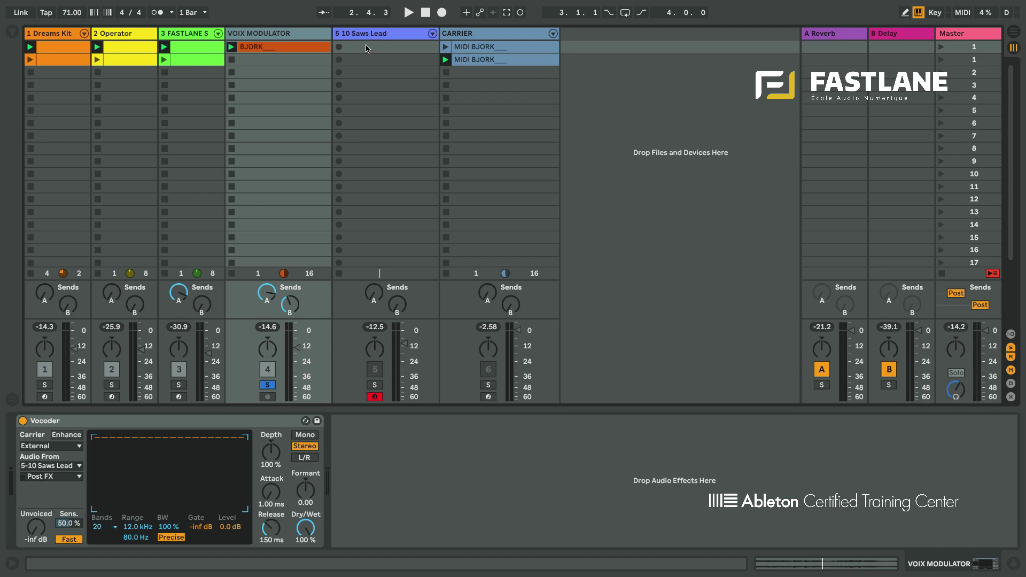
# Create a test clip on 10 Saws Lead with a C1 note and an A#2 note, and play it.
pyautogui.doubleClick(366, 48)
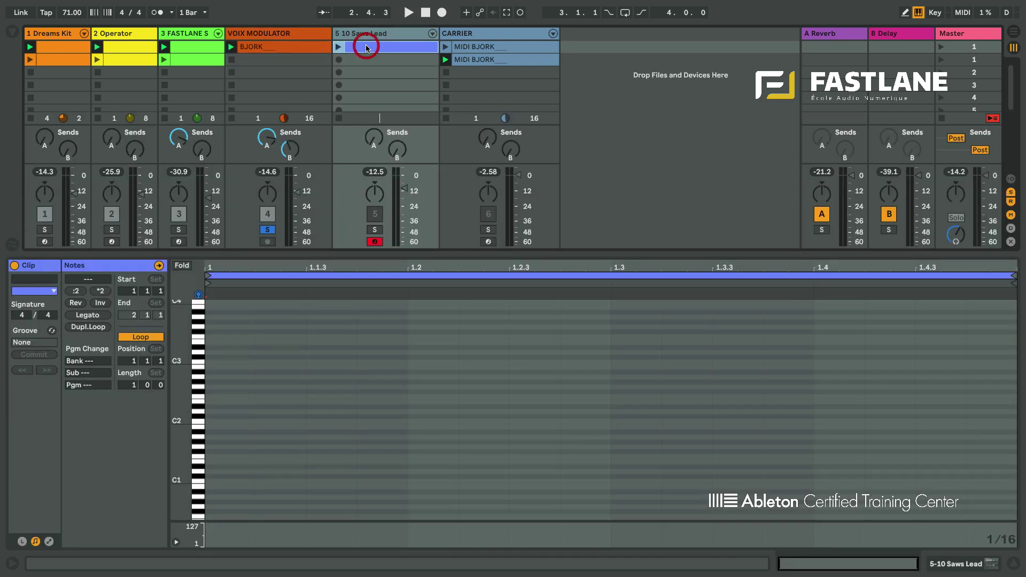
pyautogui.doubleClick(215, 481)
pyautogui.moveTo(244, 483); pyautogui.dragTo(606, 482)
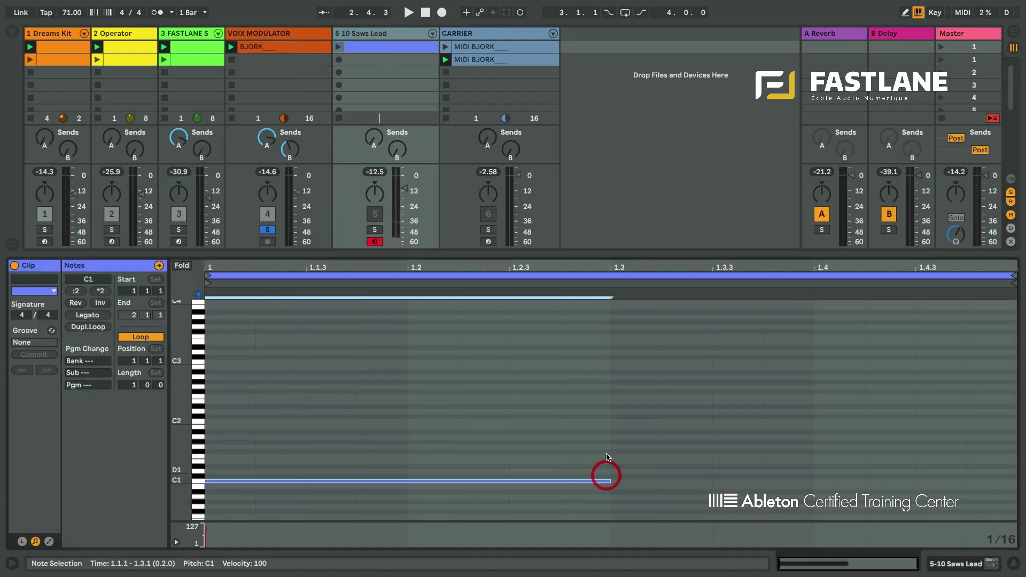
pyautogui.doubleClick(619, 371)
pyautogui.moveTo(664, 372); pyautogui.dragTo(1002, 379)
pyautogui.click(338, 46)
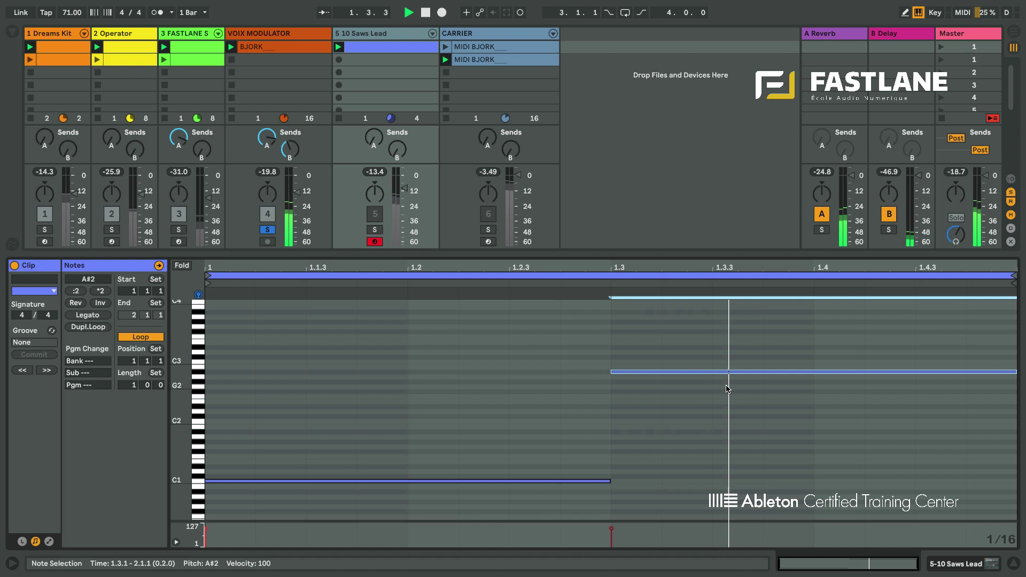
pyautogui.press('space')
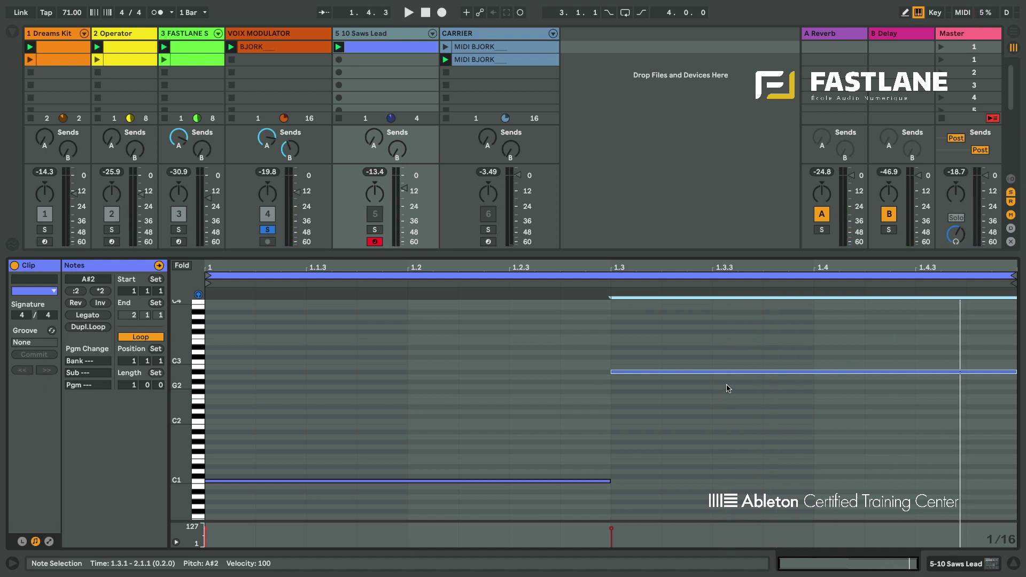
# Raise VOIX MODULATOR to -8 dB, delete the test clip, and convert BJORK's melody to a new MIDI track.
pyautogui.moveTo(298, 192); pyautogui.dragTo(298, 191)
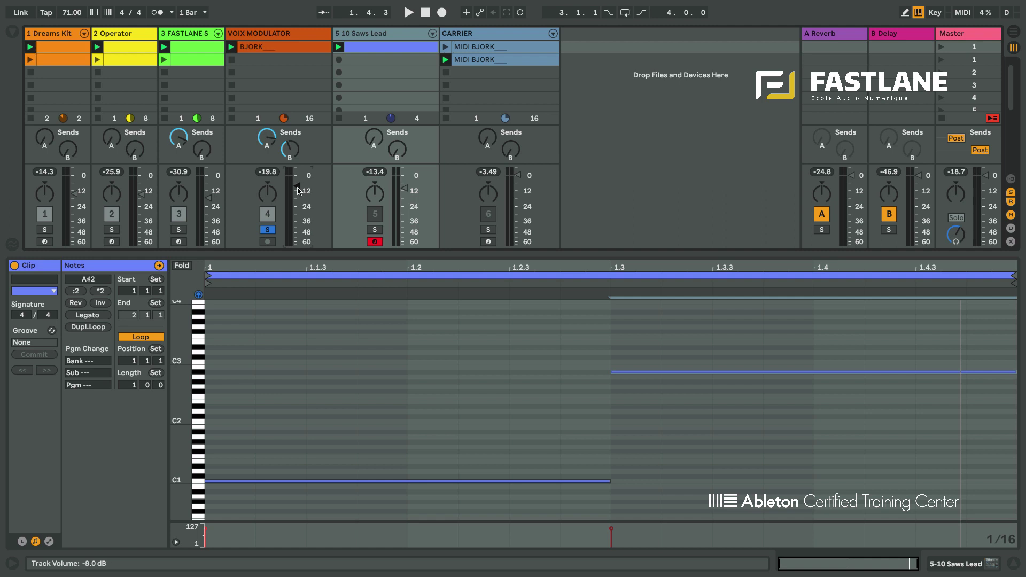
pyautogui.click(387, 52)
pyautogui.press('Delete')
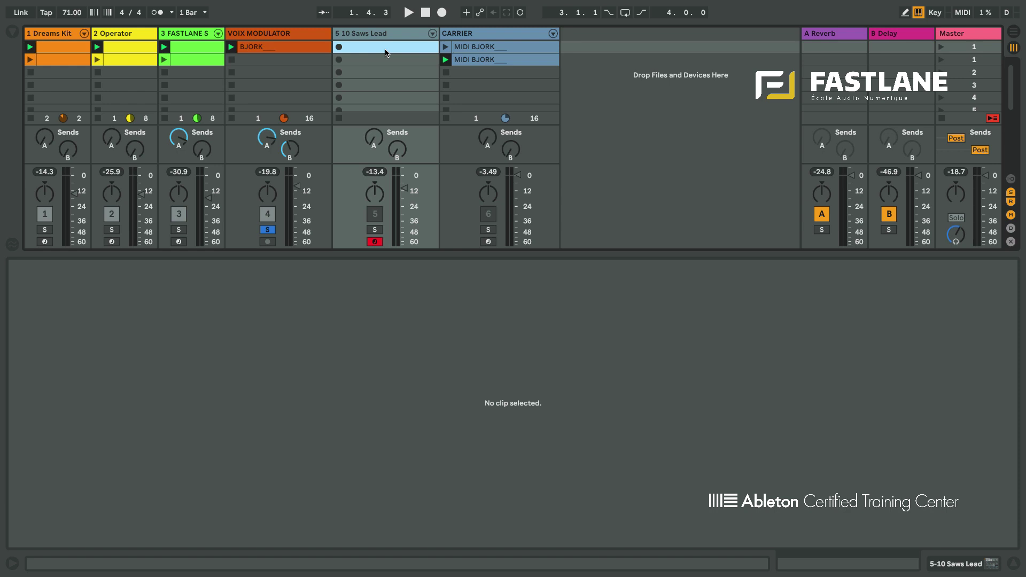
pyautogui.rightClick(267, 47)
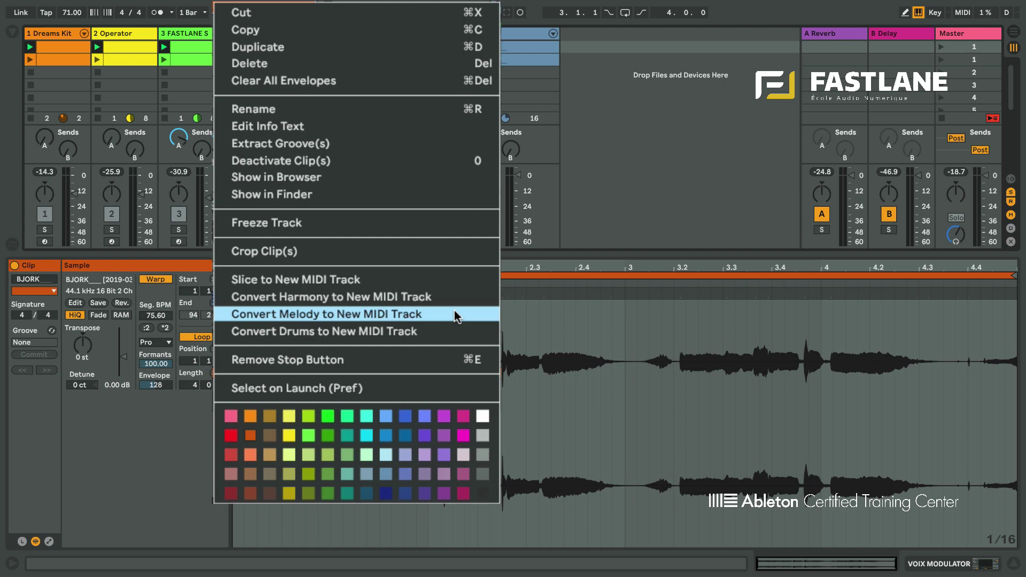
pyautogui.click(456, 316)
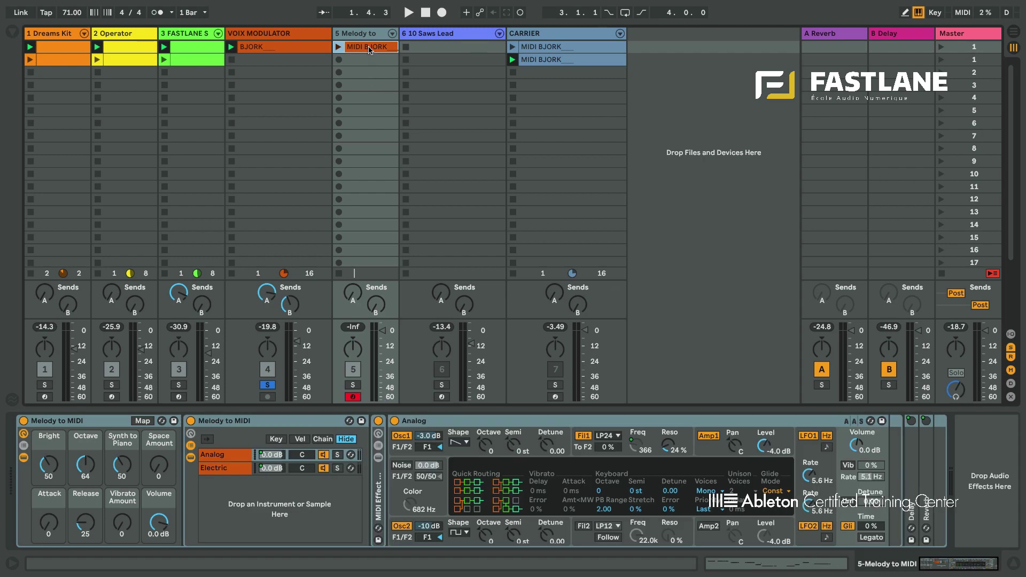
# Open the MIDI BJORK clip to view its E3, D3, B2, A2 and C3 notes.
pyautogui.doubleClick(368, 47)
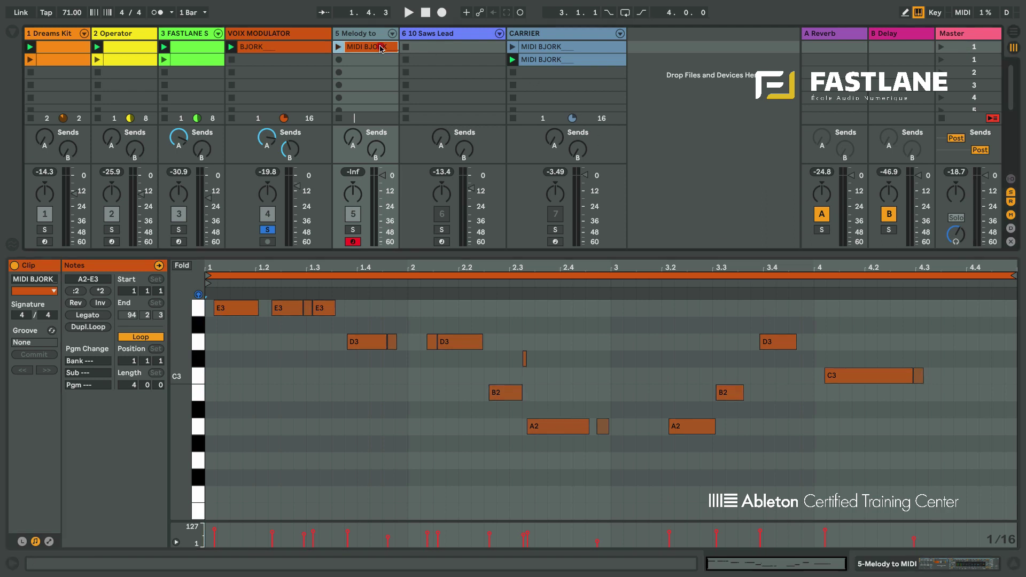
# Move the MIDI BJORK clip to 10 Saws Lead's first slot, solo that track, play it, then stop.
pyautogui.moveTo(449, 50); pyautogui.dragTo(448, 51)
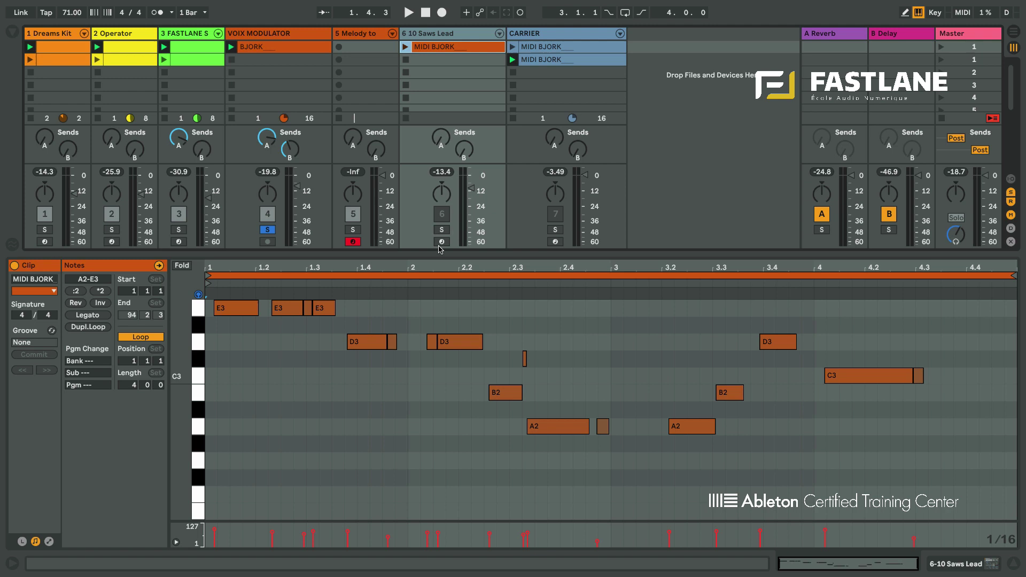
pyautogui.click(442, 229)
pyautogui.click(406, 47)
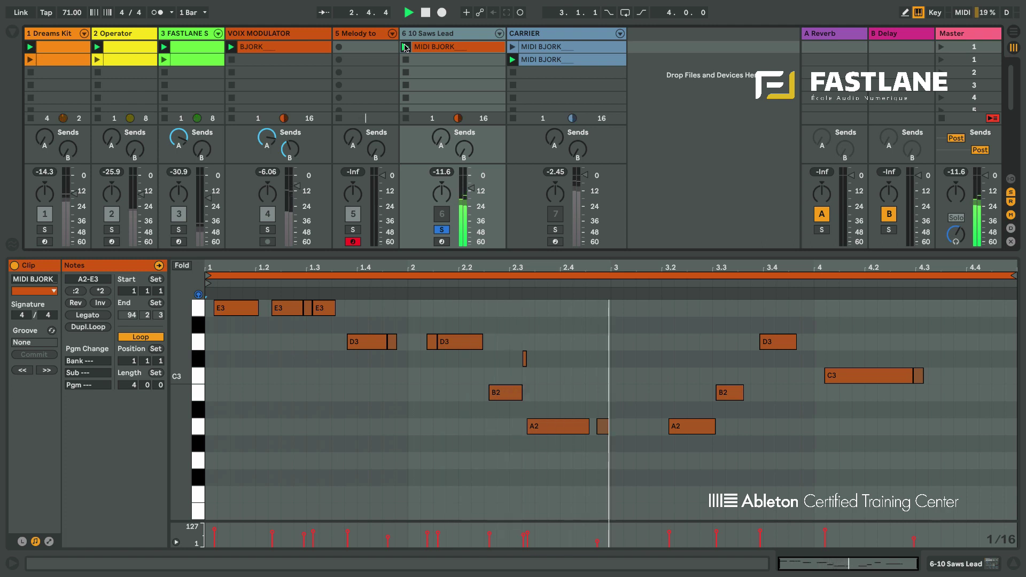
pyautogui.press('space')
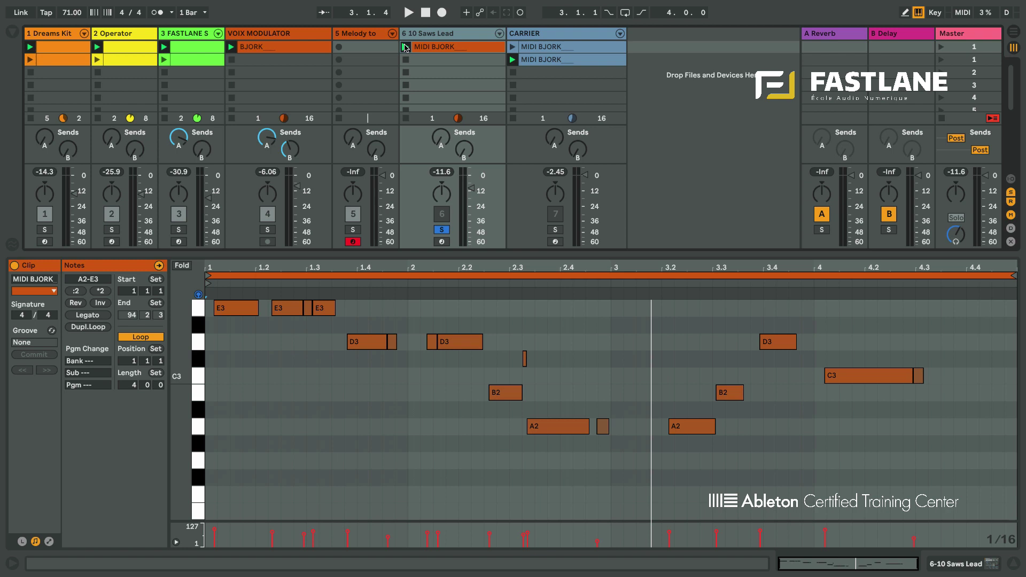
# Add short C3 and D#3 notes, lengthen the E3 and D3 notes, and move CARRIER's first clip onto 10 Saws Lead.
pyautogui.doubleClick(744, 375)
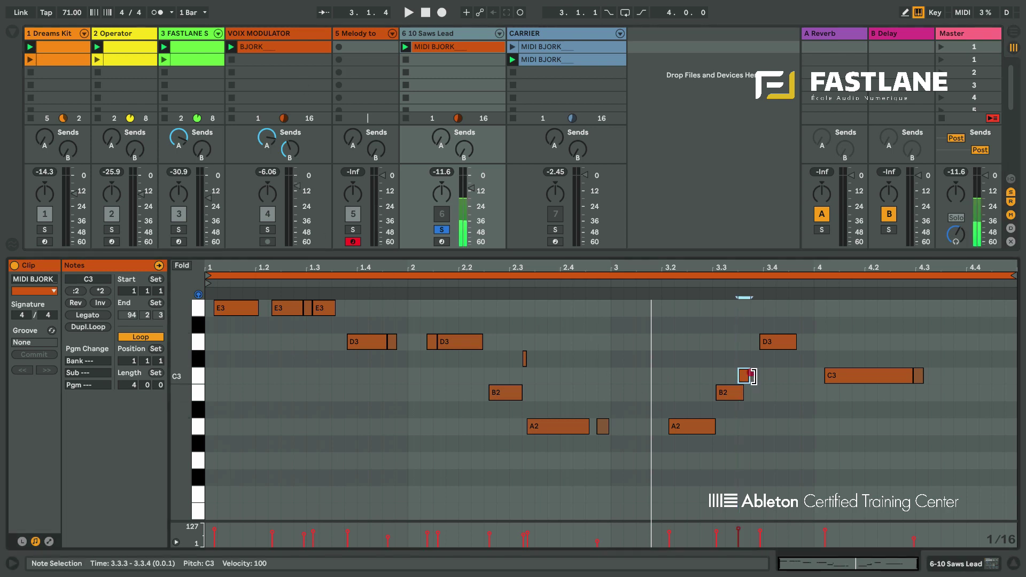
pyautogui.doubleClick(808, 325)
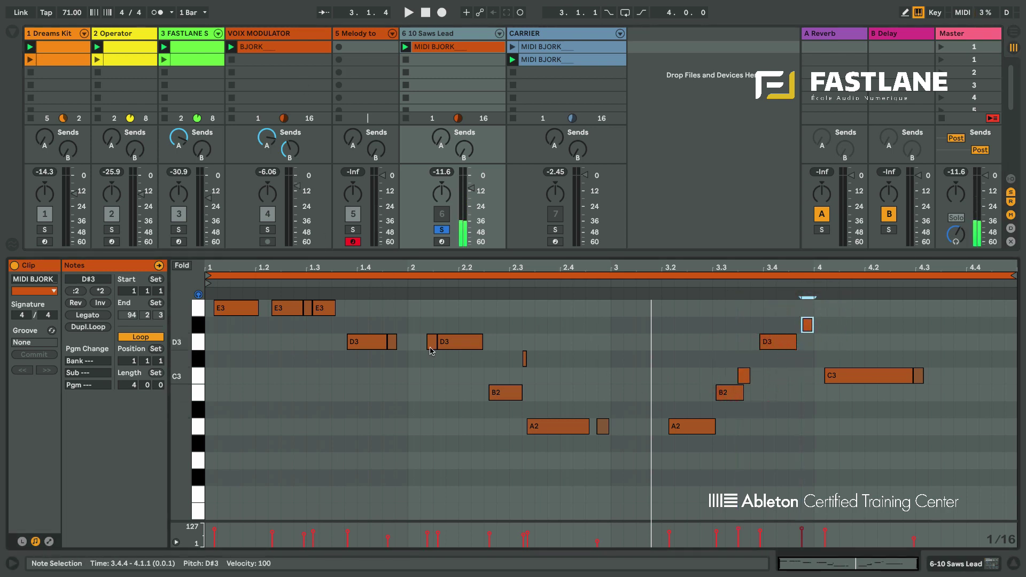
pyautogui.moveTo(306, 316); pyautogui.dragTo(335, 310)
pyautogui.moveTo(390, 345); pyautogui.dragTo(399, 345)
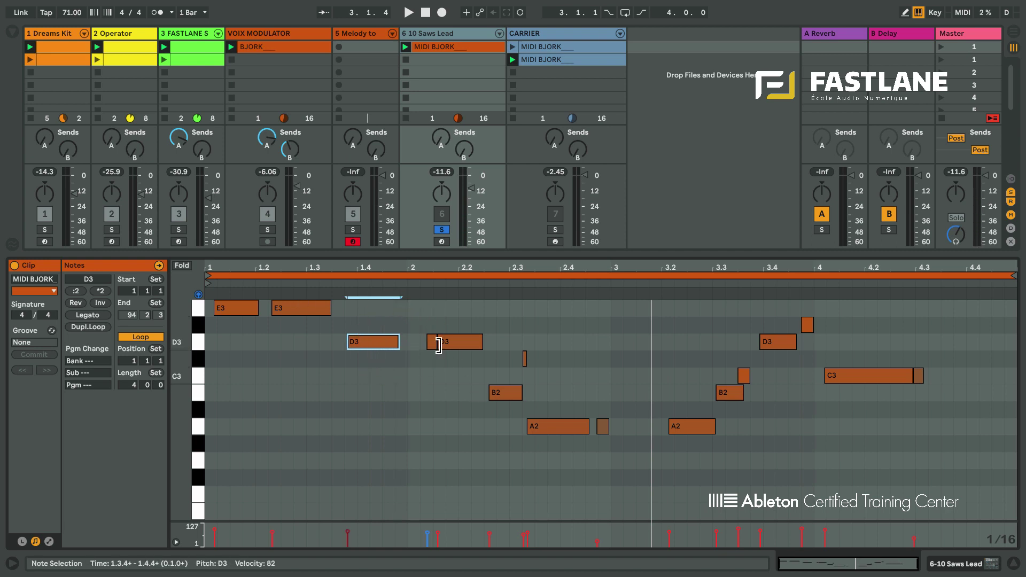
pyautogui.moveTo(557, 47); pyautogui.dragTo(466, 62)
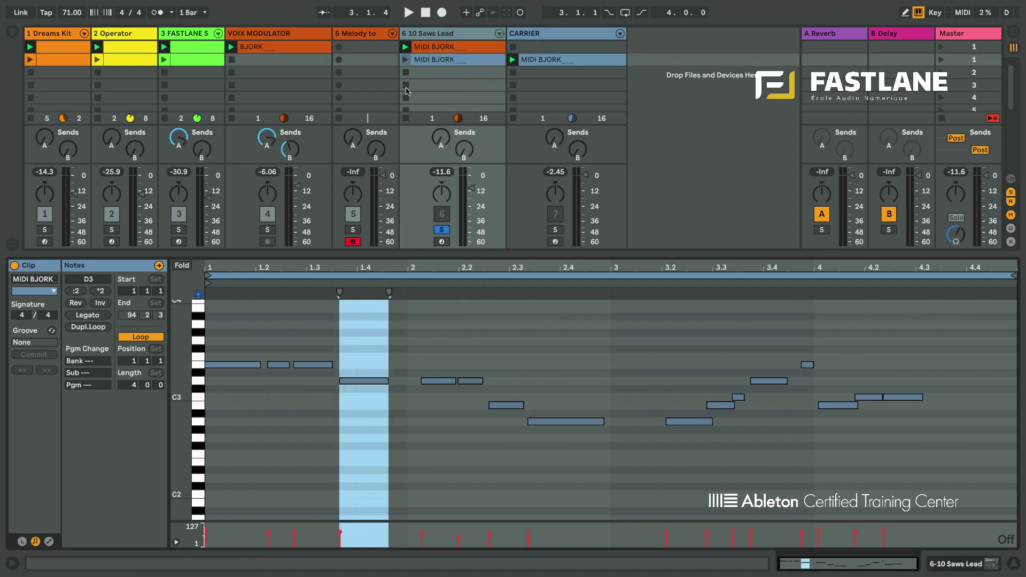
# Play the second MIDI BJORK clip with VOIX MODULATOR soloed, stop, and clear all solos.
pyautogui.click(404, 59)
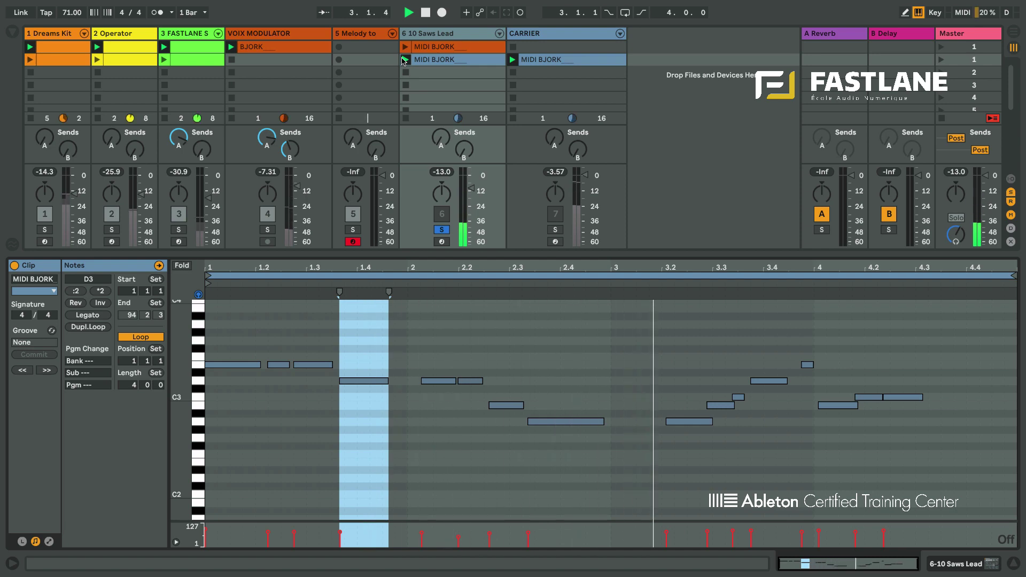
pyautogui.click(268, 230)
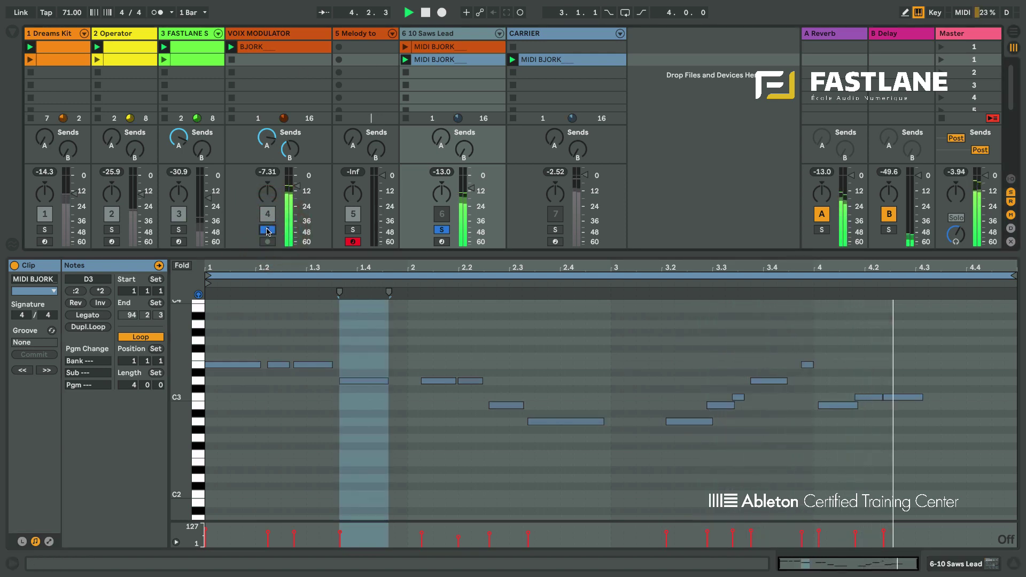
pyautogui.press('space')
pyautogui.click(441, 229)
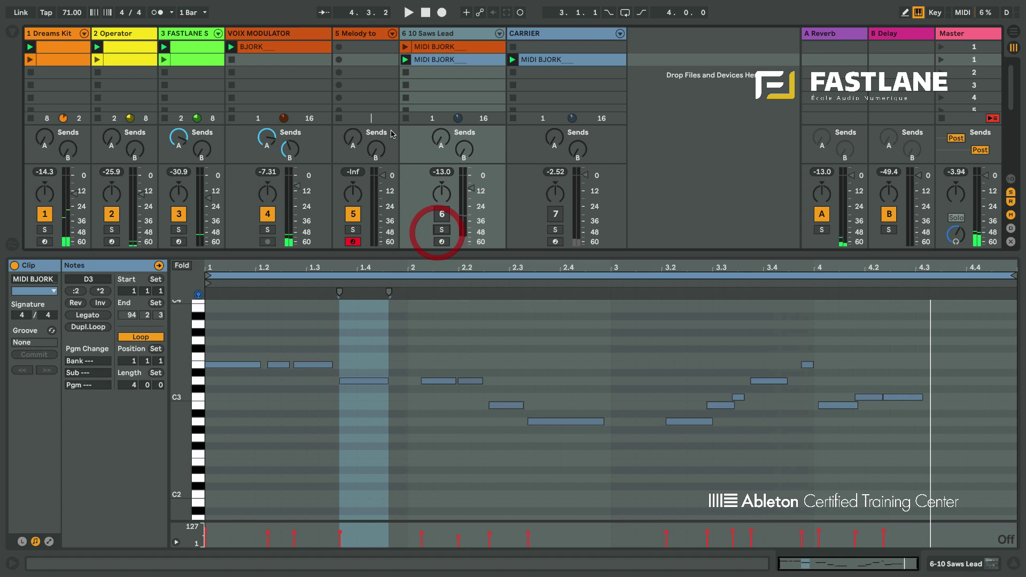
# Solo VOIX MODULATOR during playback, then draw all Vocoder bands flat at full level.
pyautogui.click(273, 39)
pyautogui.press('space')
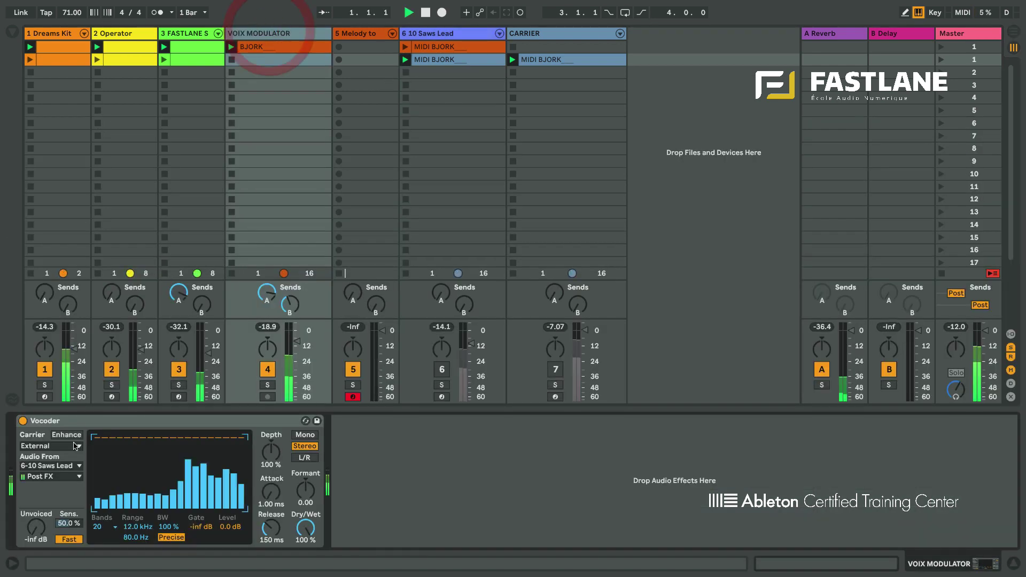
pyautogui.click(268, 385)
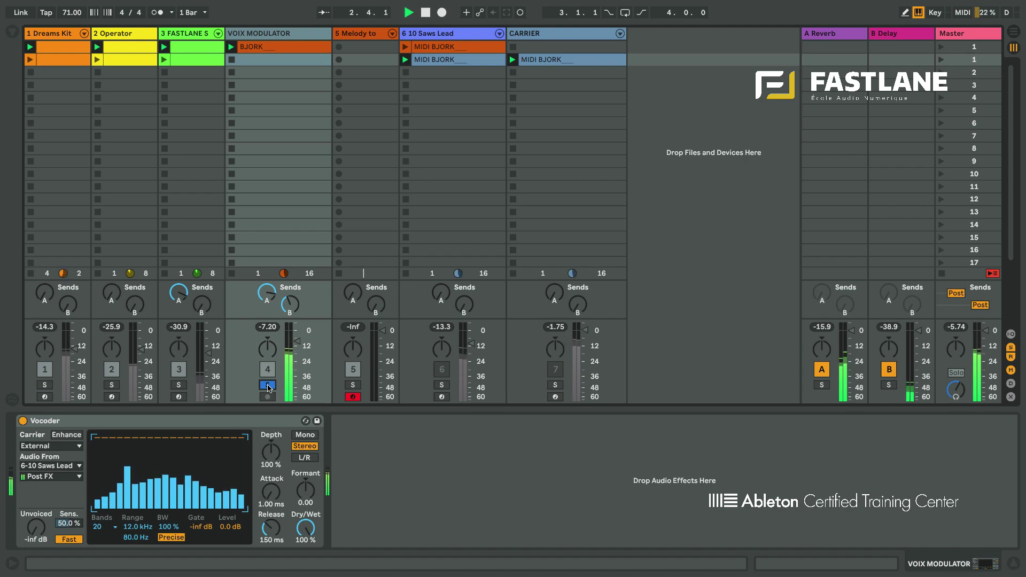
pyautogui.press('space')
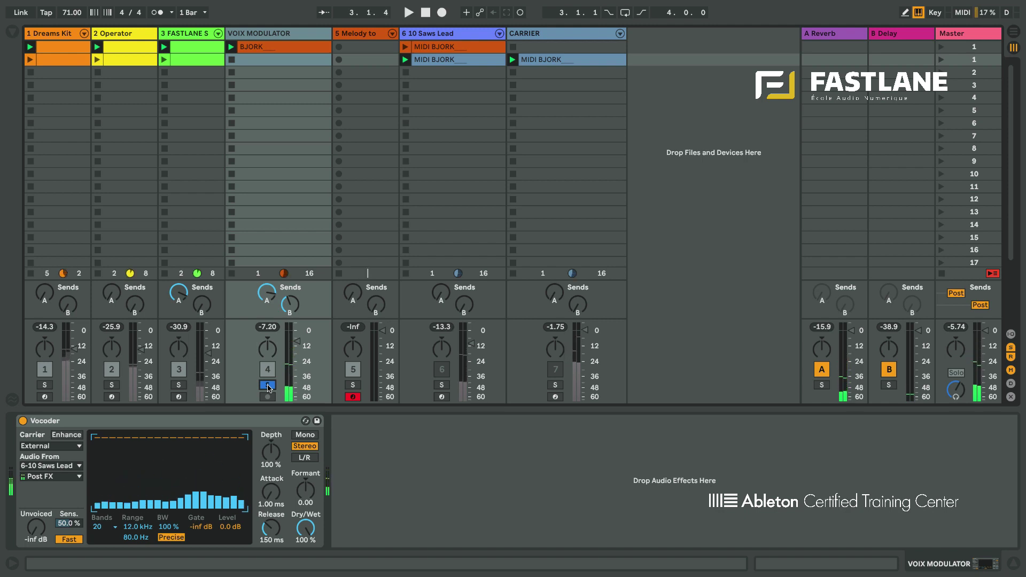
pyautogui.click(195, 415)
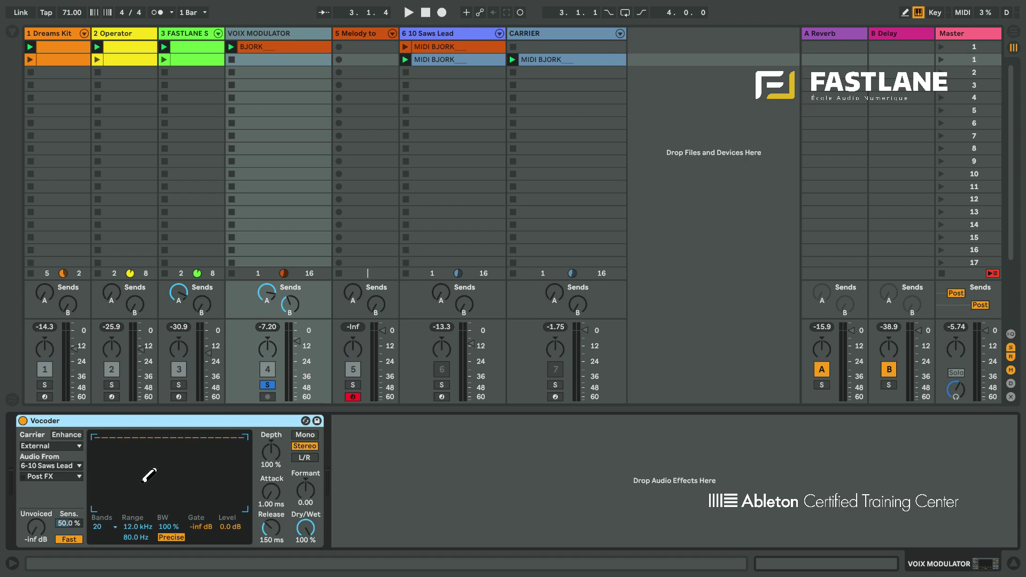
pyautogui.moveTo(183, 468)
pyautogui.mouseDown()
pyautogui.moveTo(244, 448)
pyautogui.moveTo(98, 427)
pyautogui.moveTo(241, 427)
pyautogui.mouseUp()
# Copy the BJORK vocal and MIDI BJORK clips into the arrangement at bar 24.
pyautogui.click(433, 50)
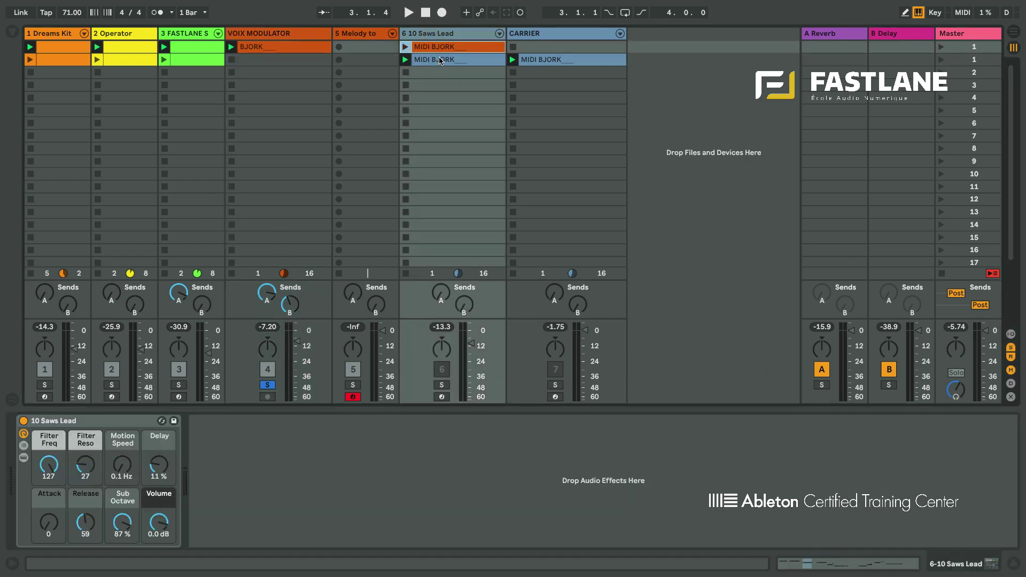
pyautogui.click(279, 47)
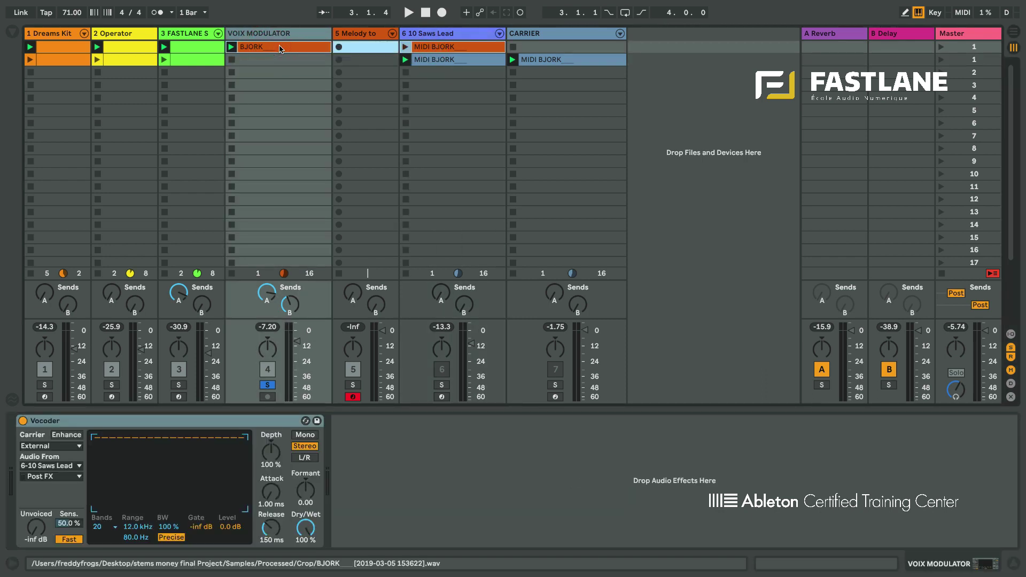
pyautogui.press('Tab')
pyautogui.moveTo(279, 47); pyautogui.dragTo(278, 244)
pyautogui.moveTo(837, 318); pyautogui.dragTo(838, 295)
# Move the 10 Saws Lead track directly below VOIX MODULATOR.
pyautogui.moveTo(303, 50); pyautogui.dragTo(297, 64)
pyautogui.scroll(-2, 311, 145)
pyautogui.hscroll(-2, 312, 146)
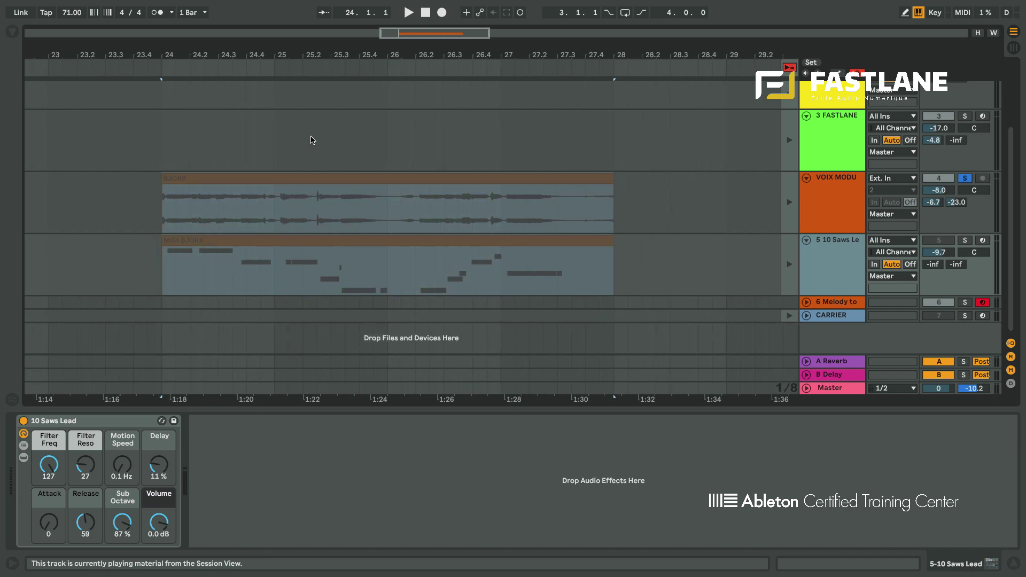
# Return both tracks to arrangement playback and open MIDI BJORK's notes at bar 24.
pyautogui.click(788, 199)
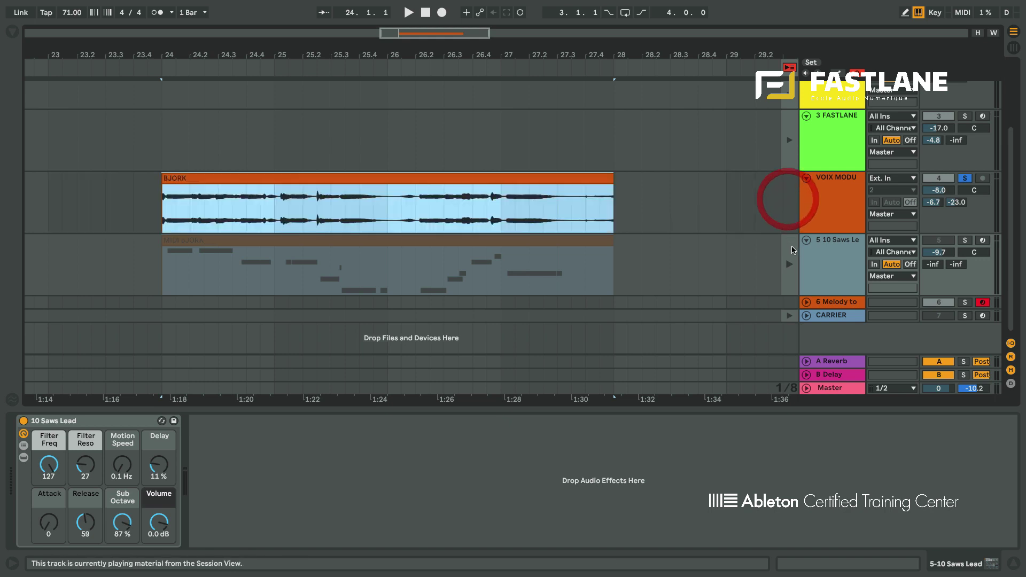
pyautogui.click(790, 246)
pyautogui.moveTo(424, 33); pyautogui.dragTo(424, 37)
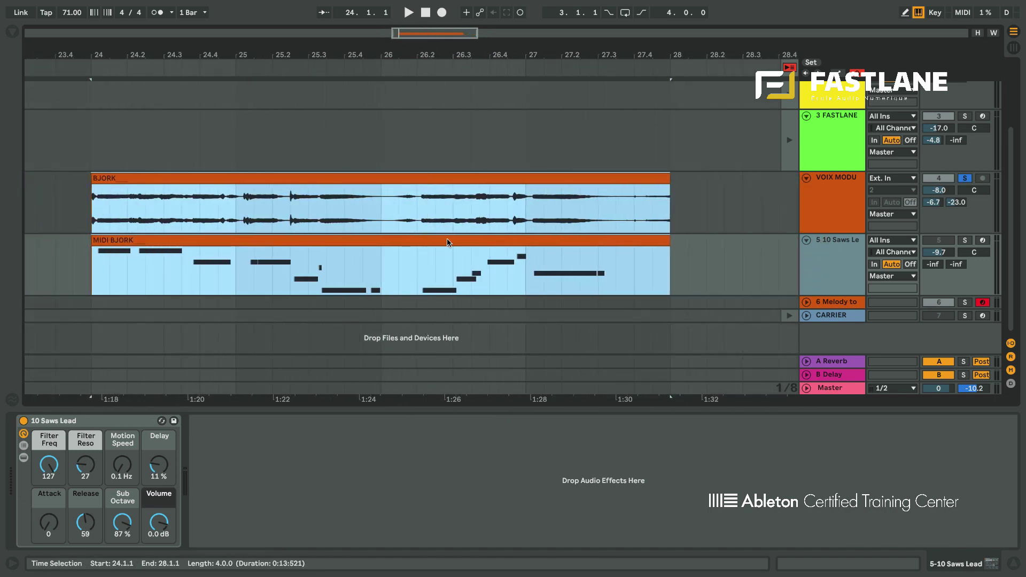
pyautogui.click(394, 242)
pyautogui.doubleClick(381, 234)
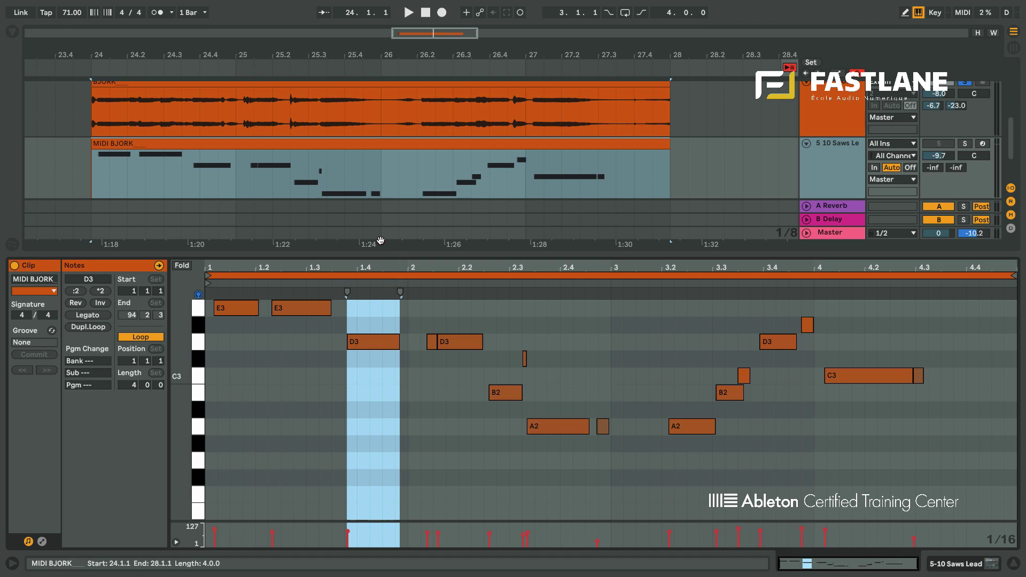
# Shift the first D3 note of MIDI BJORK from 1.3.3 to about 1.3.4.
pyautogui.click(354, 344)
pyautogui.moveTo(355, 347)
pyautogui.mouseDown()
pyautogui.moveTo(366, 347)
pyautogui.moveTo(355, 342)
pyautogui.mouseUp()
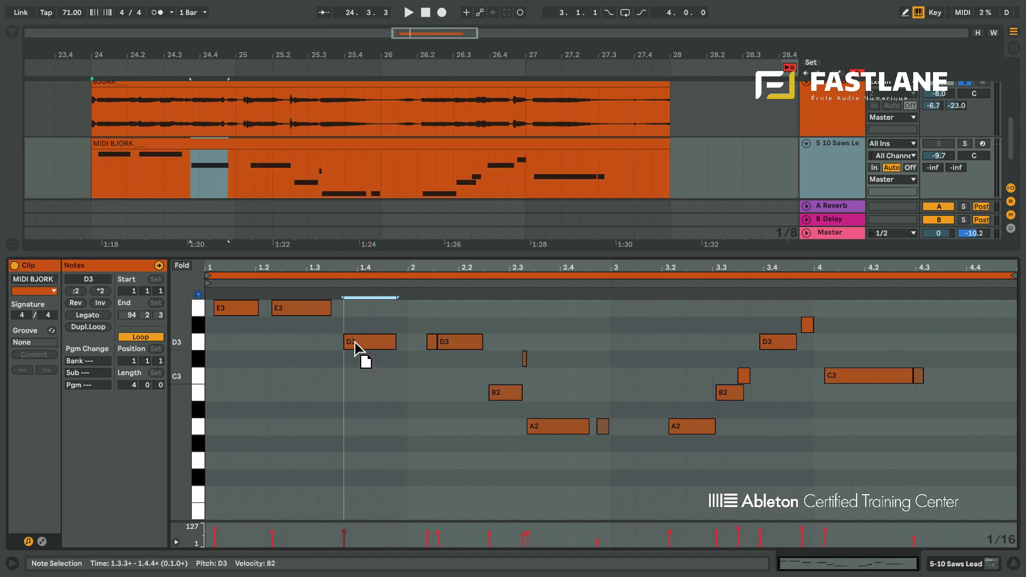
pyautogui.moveTo(202, 62); pyautogui.dragTo(190, 111)
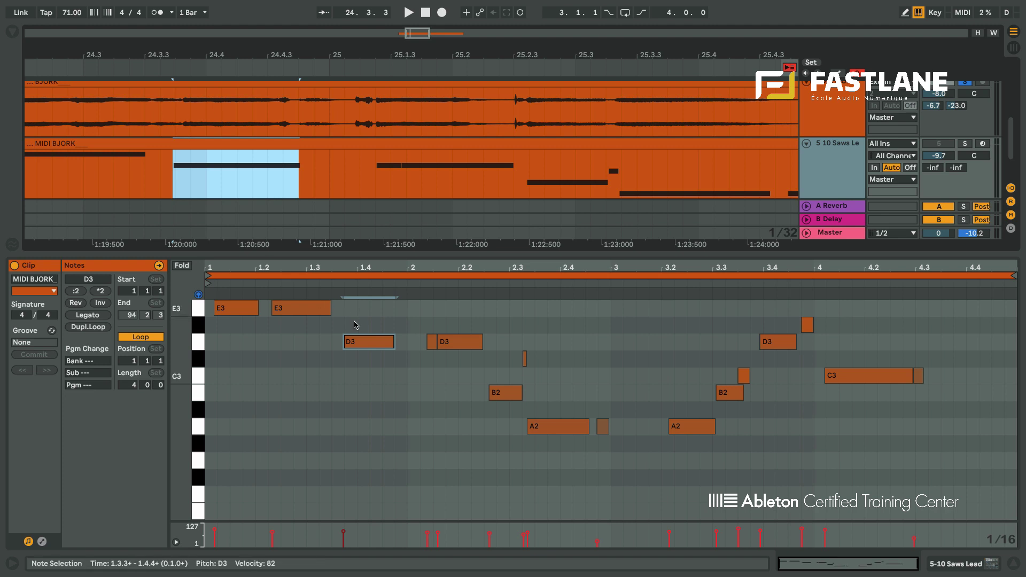
pyautogui.moveTo(368, 345); pyautogui.dragTo(390, 345)
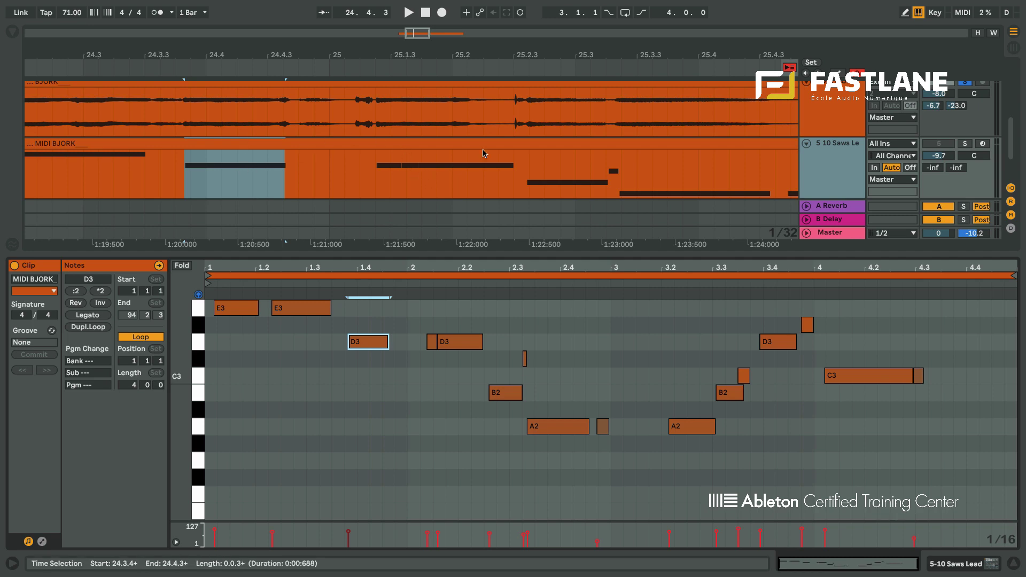
pyautogui.click(394, 142)
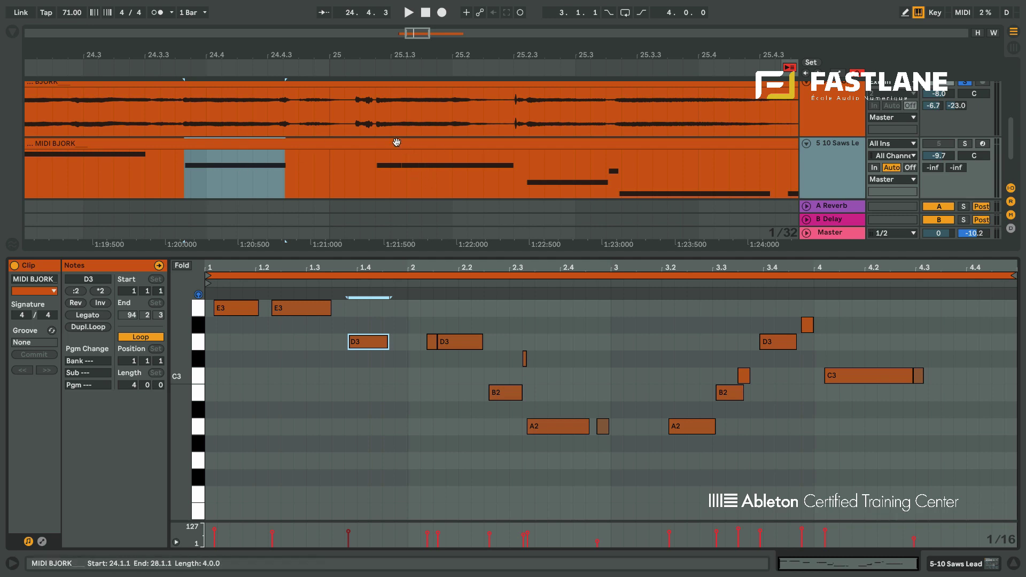
# Switch back to Session view and unsolo the VOIX MODULATOR track.
pyautogui.click(394, 142)
pyautogui.press('Tab')
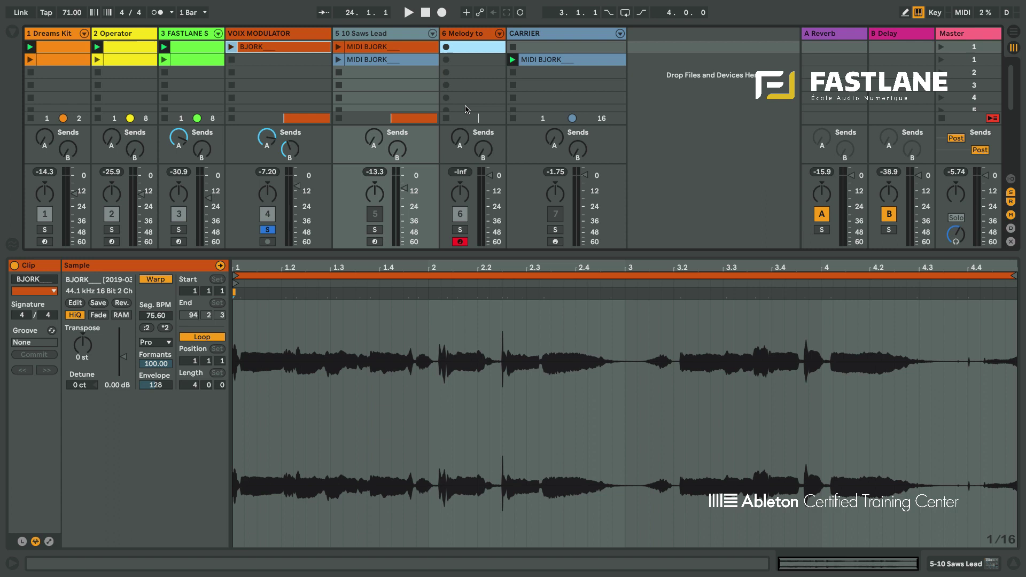
pyautogui.click(399, 60)
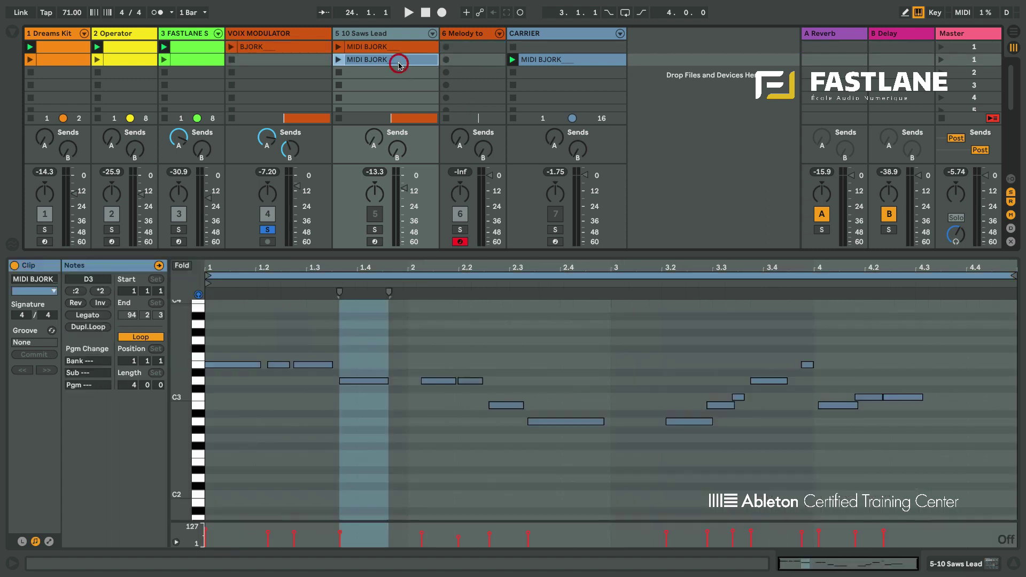
pyautogui.click(269, 230)
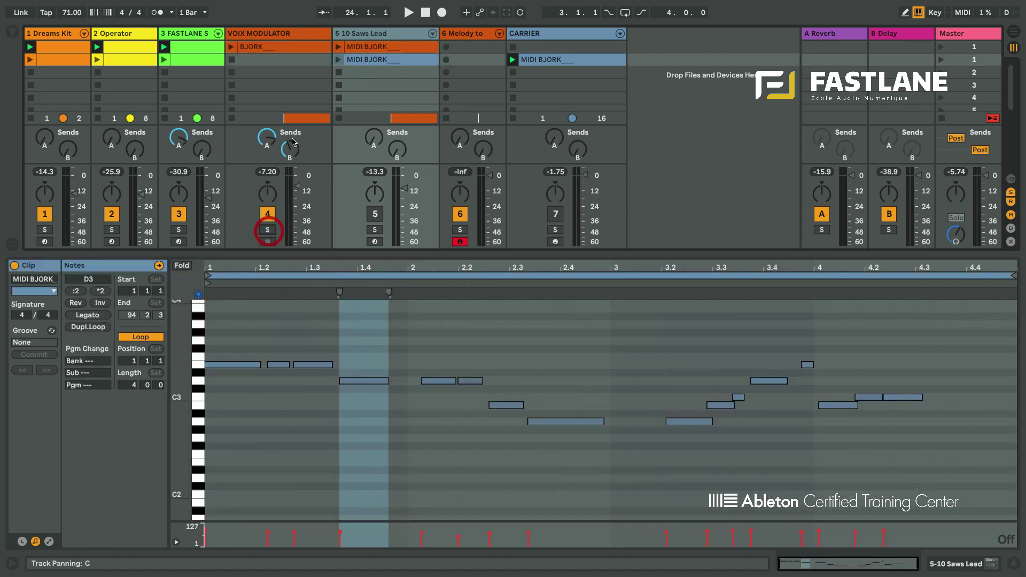
# Audition MIDI BJORK with BJORK, then move CARRIER's MIDI BJORK clip to 10 Saws Lead's third slot.
pyautogui.click(339, 59)
pyautogui.click(232, 48)
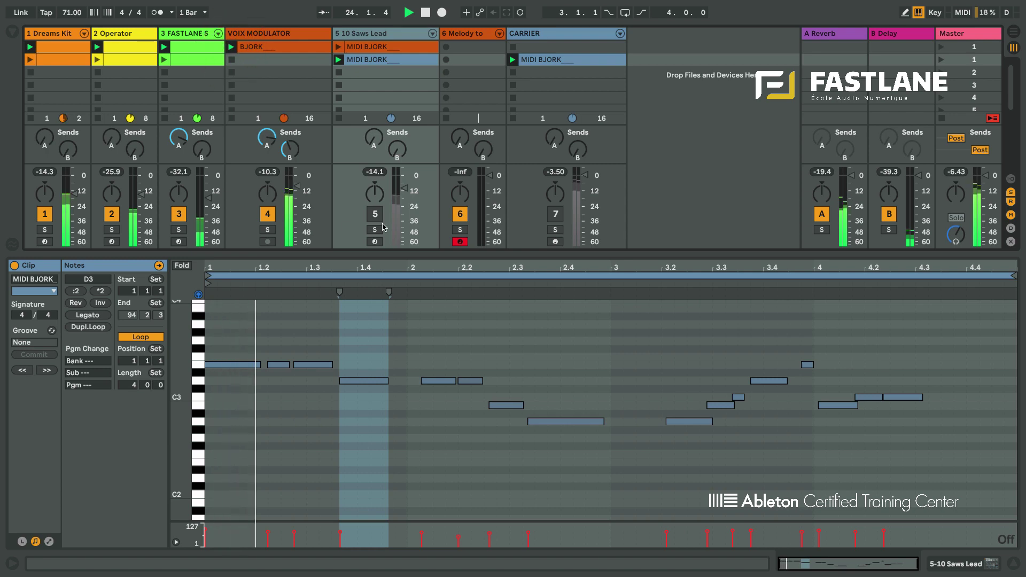
pyautogui.press('space')
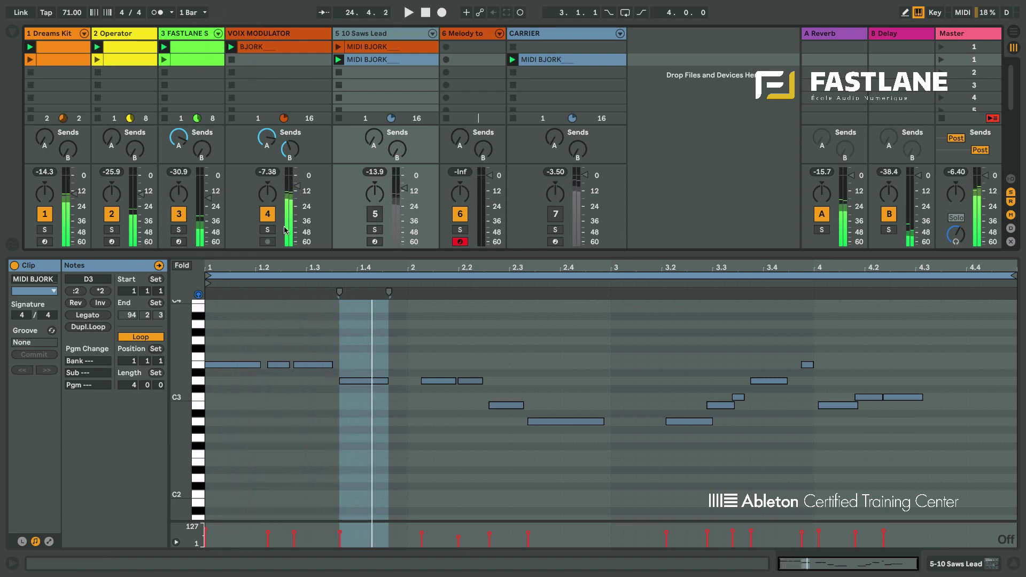
pyautogui.click(562, 60)
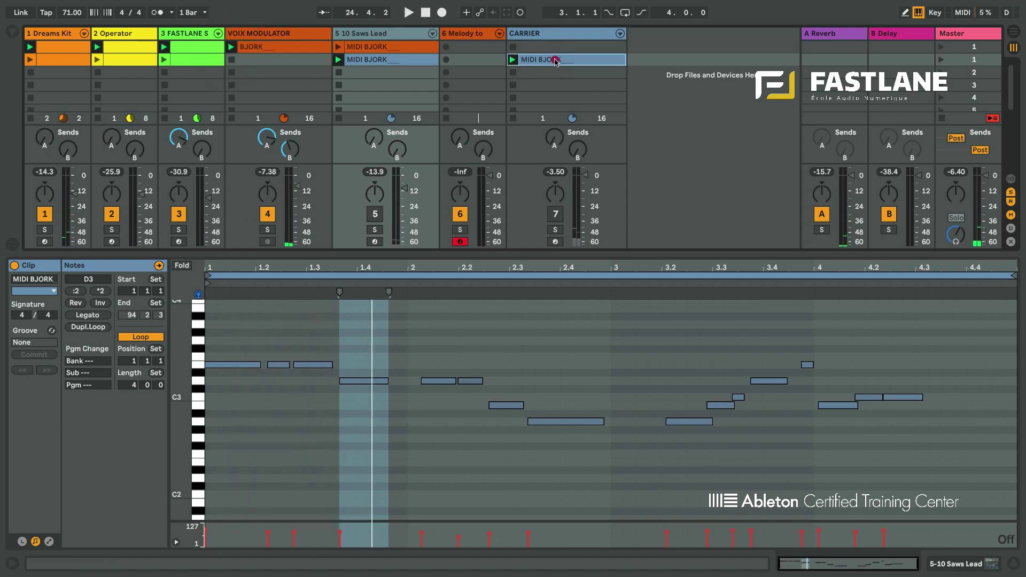
pyautogui.moveTo(556, 62); pyautogui.dragTo(407, 72)
# Launch the third MIDI BJORK clip with Operator and VOIX MODULATOR soloed, then stop.
pyautogui.click(407, 71)
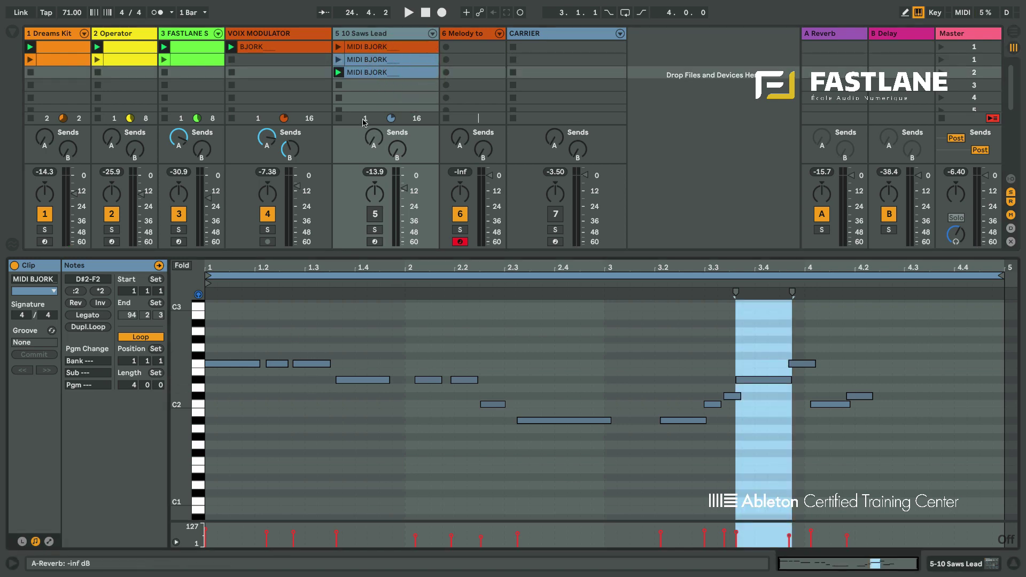
pyautogui.click(340, 73)
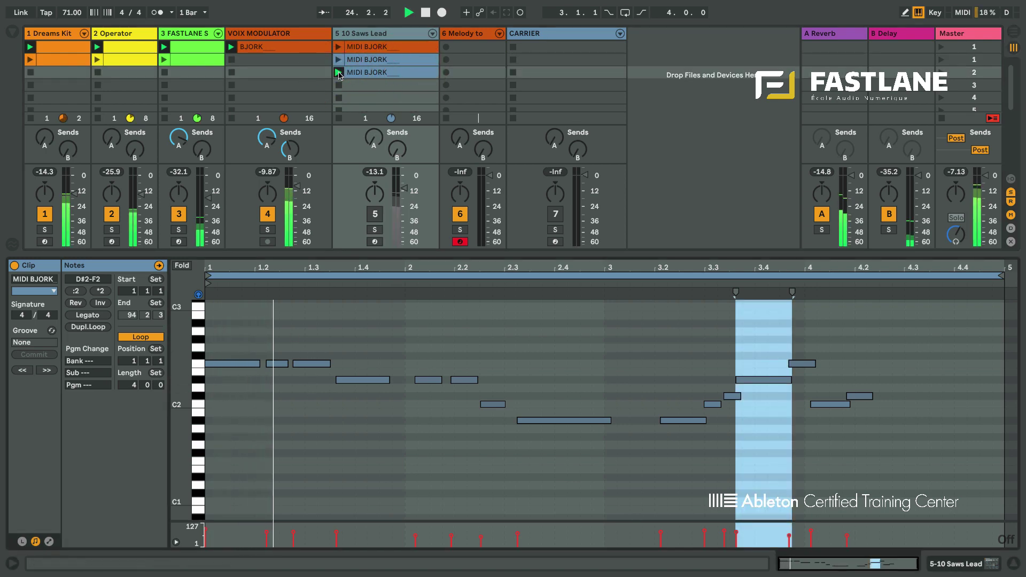
pyautogui.click(111, 229)
pyautogui.click(268, 230)
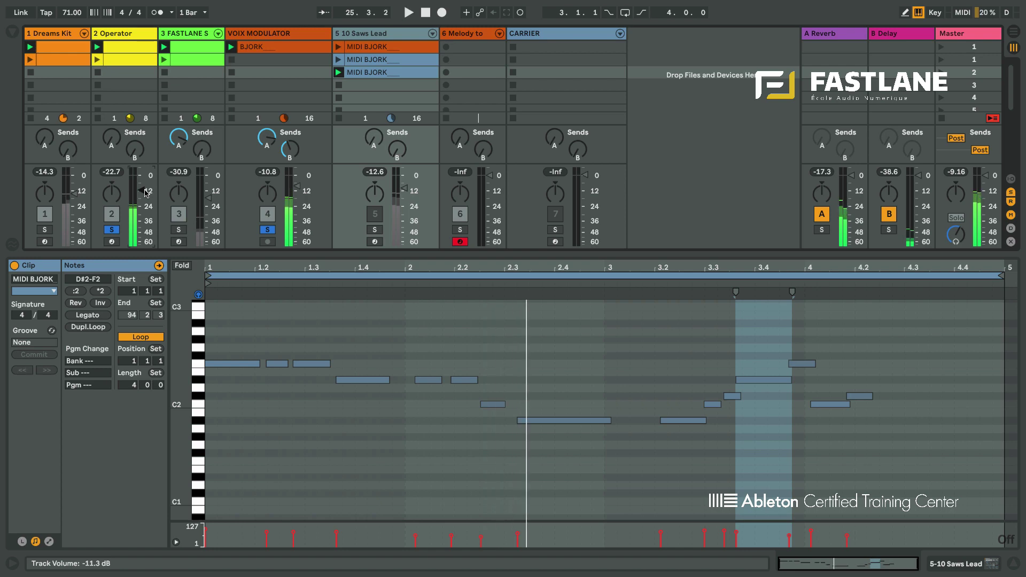
pyautogui.press('space')
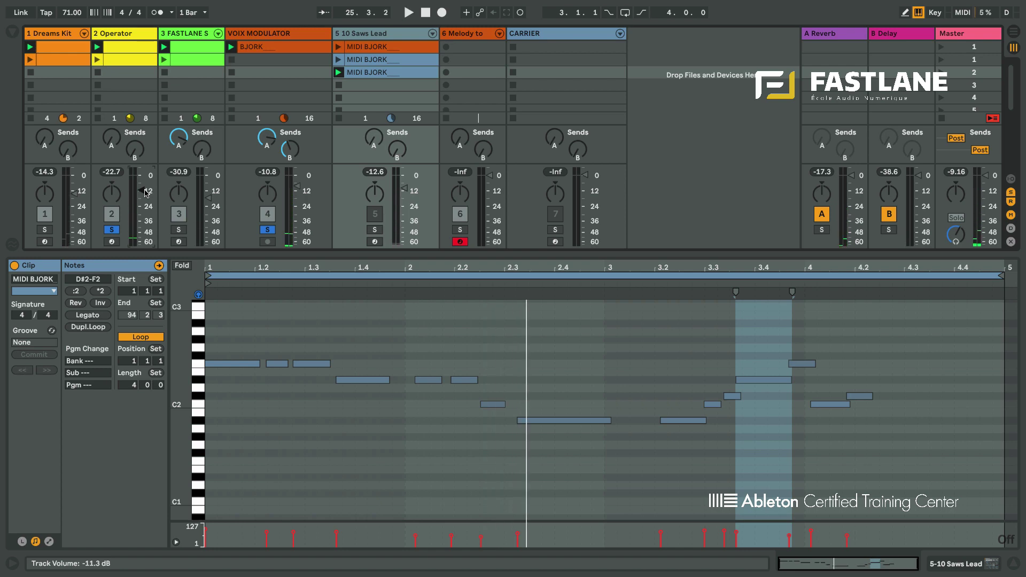